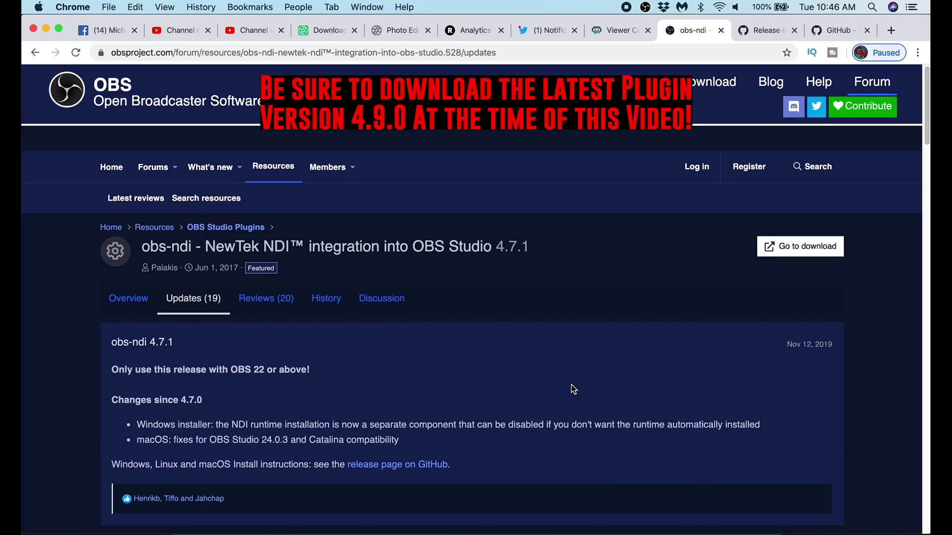
- Scroll the obs-ndi Updates page to review the release 4.7.1 changes
scroll(573, 387, "down", 5)
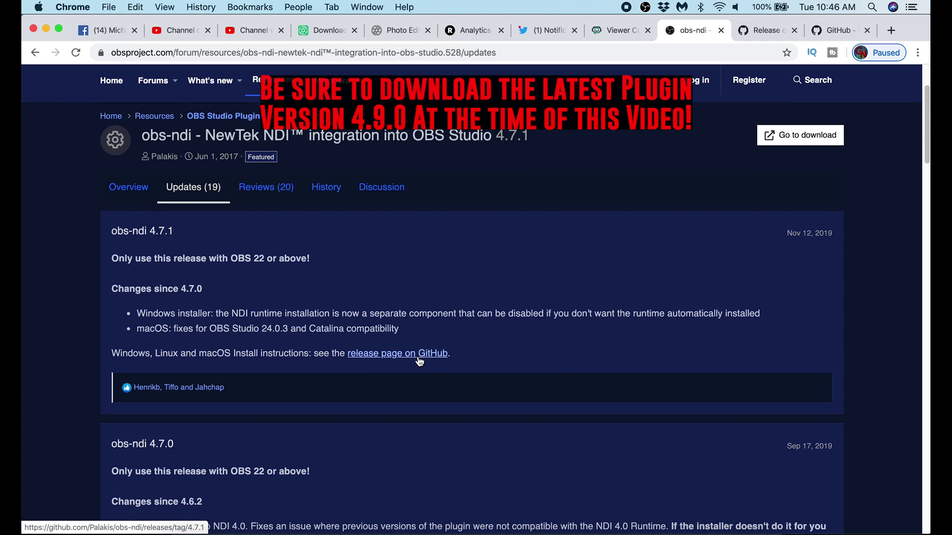
- Go to the obs-ndi 4.7.1 GitHub release page's macOS notes and launch the downloaded libNDI_for_Mac.pkg
left_click(419, 362)
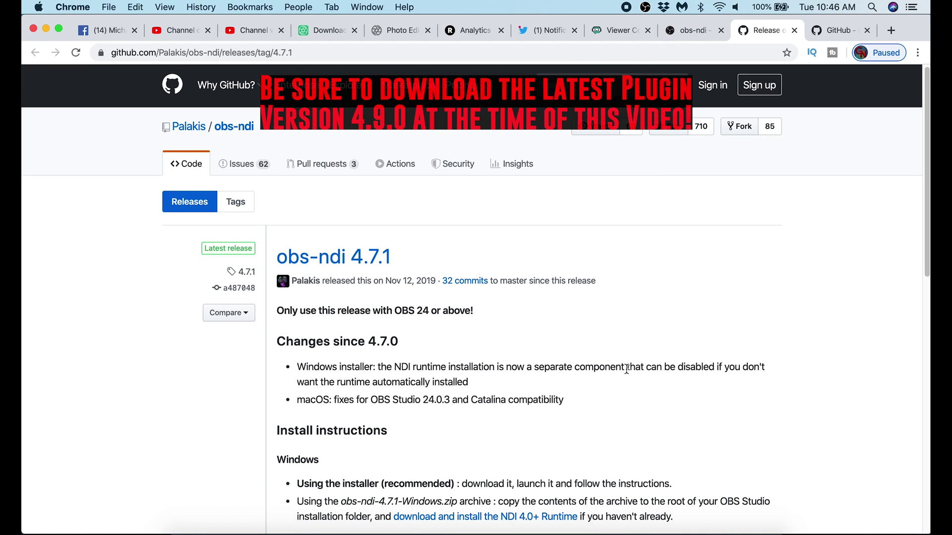
scroll(631, 369, "down", 5)
scroll(573, 340, "down", 1)
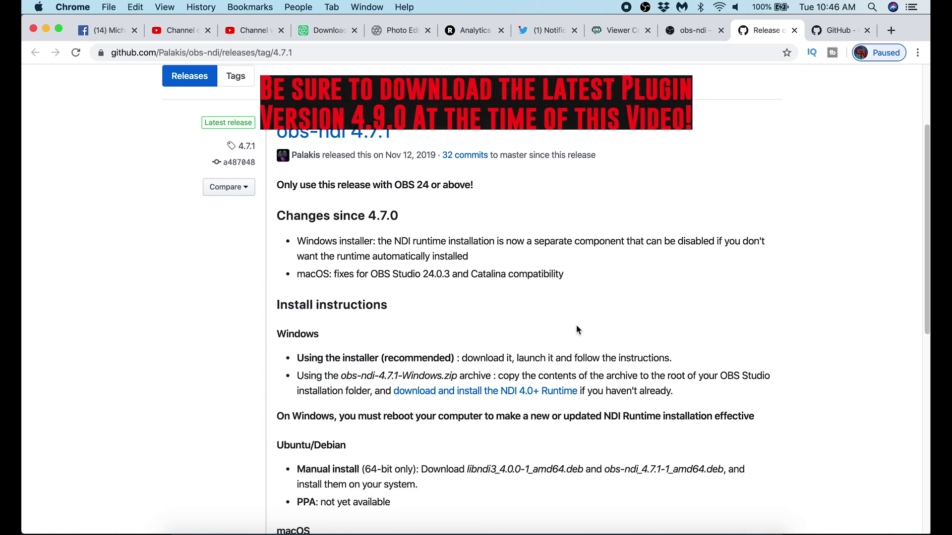
scroll(607, 347, "down", 5)
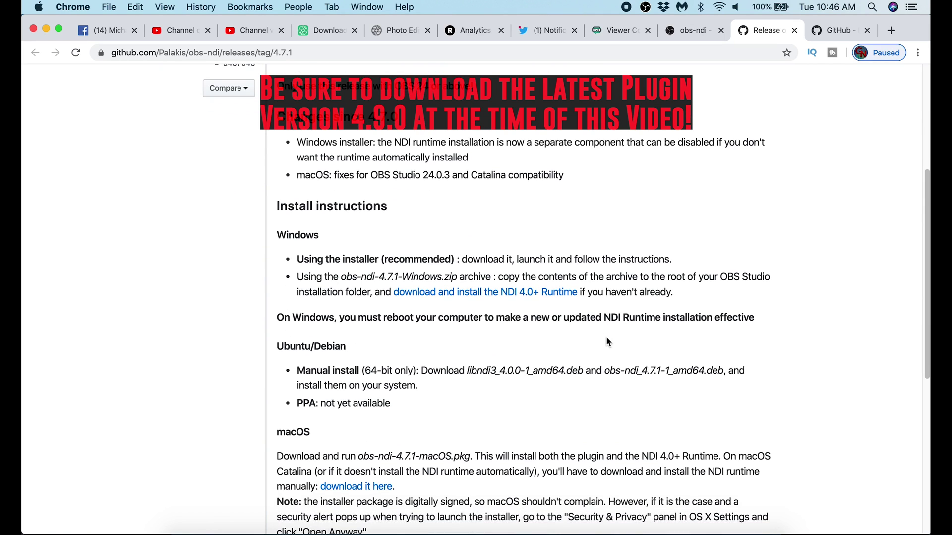
scroll(607, 342, "down", 2)
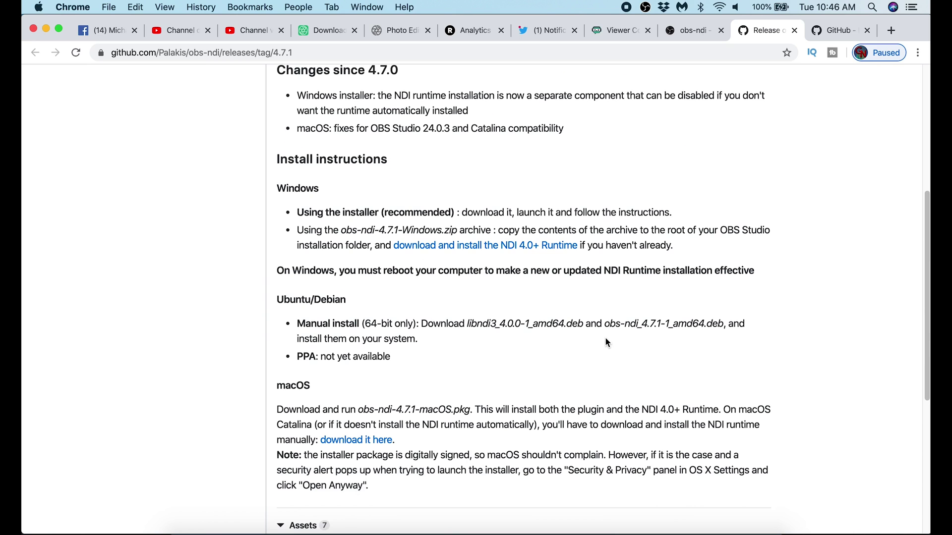
scroll(604, 338, "down", 4)
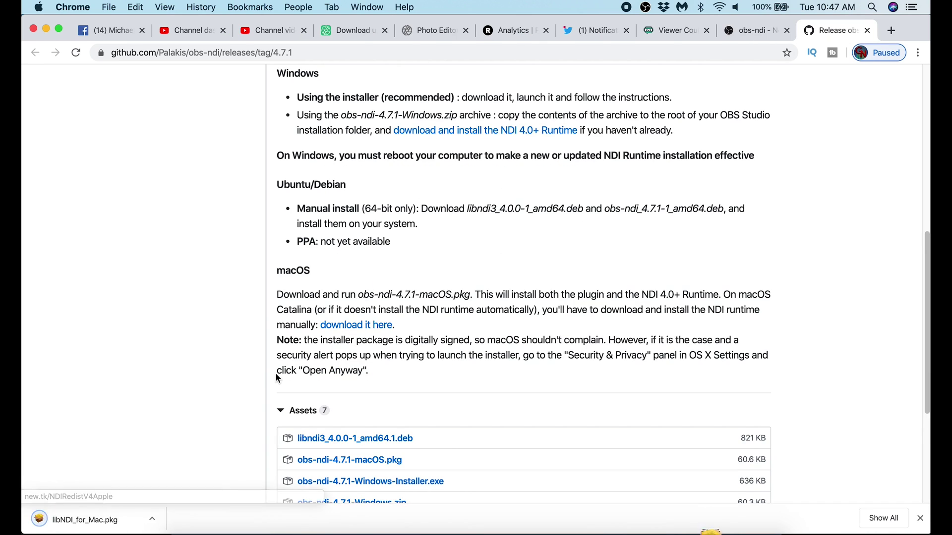
left_click(69, 530)
- Accept the NewTek NDI runtime license, install it with the account password, then trash the installer
left_click(626, 366)
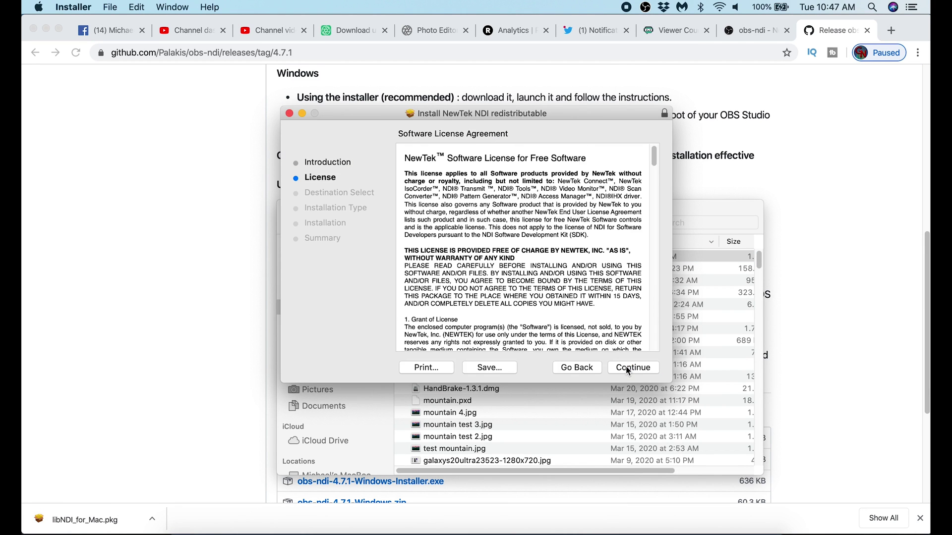
left_click(626, 365)
left_click(602, 214)
left_click(634, 369)
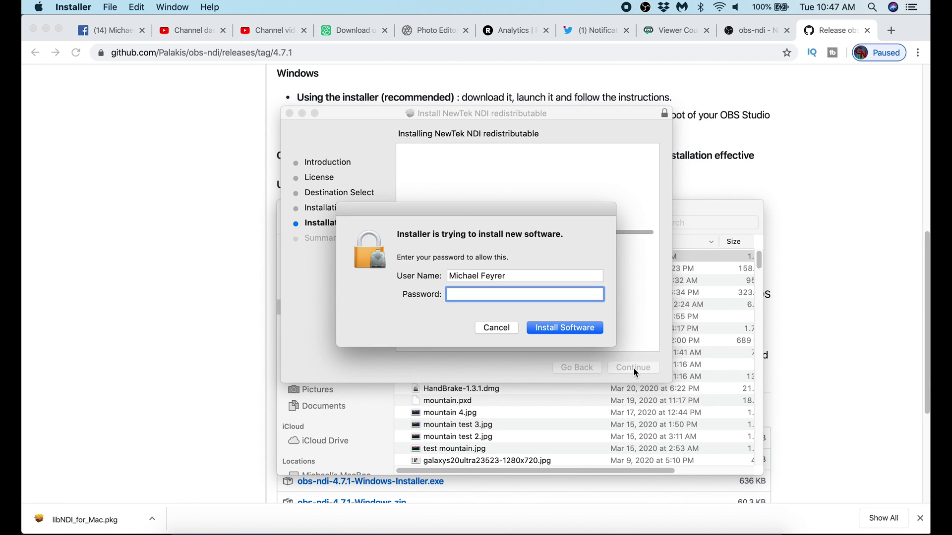
type("•••••••••••")
left_click(565, 326)
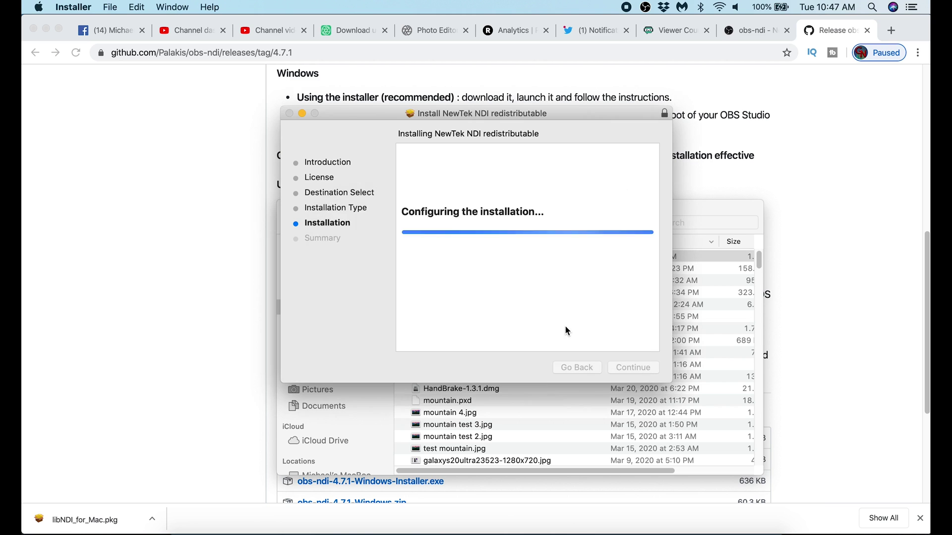
left_click(632, 368)
left_click(555, 185)
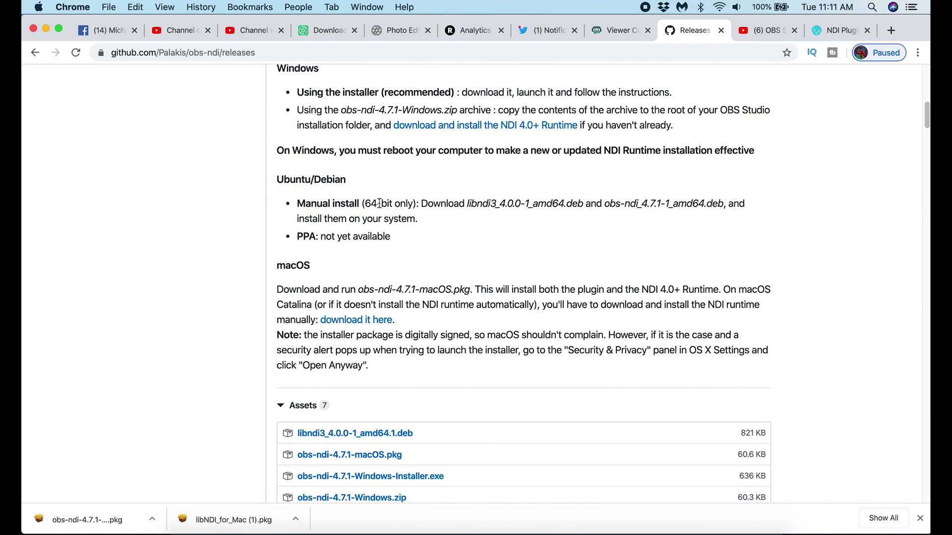
scroll(185, 146, "up", 5)
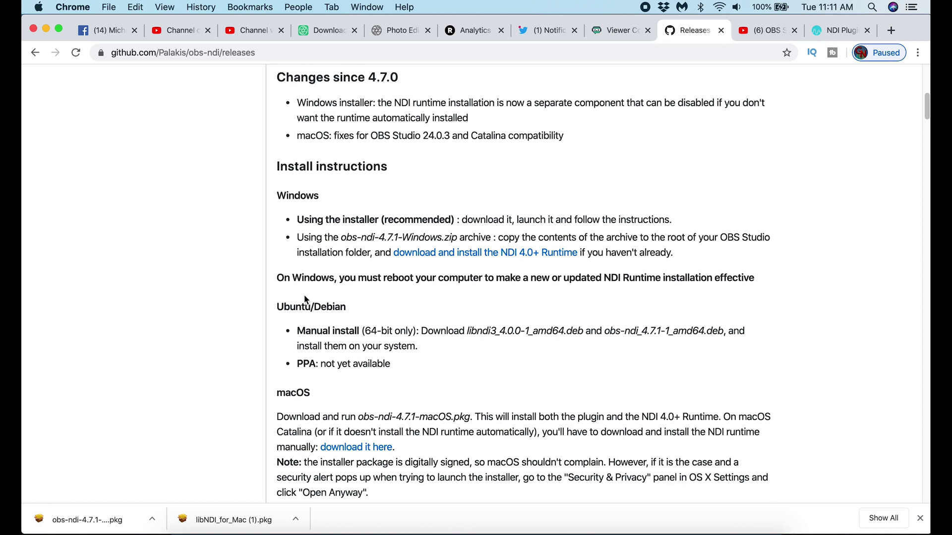
- Find obs-ndi-4.7.1-macOS.pkg in Downloads, try opening it, and dismiss the unverified-developer warning
scroll(313, 305, "down", 1)
scroll(337, 317, "down", 3)
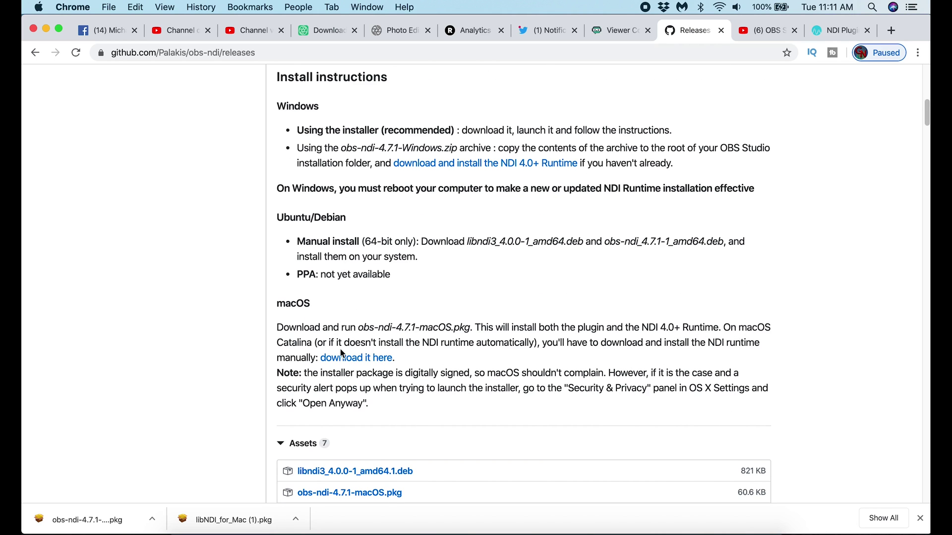
scroll(281, 346, "down", 5)
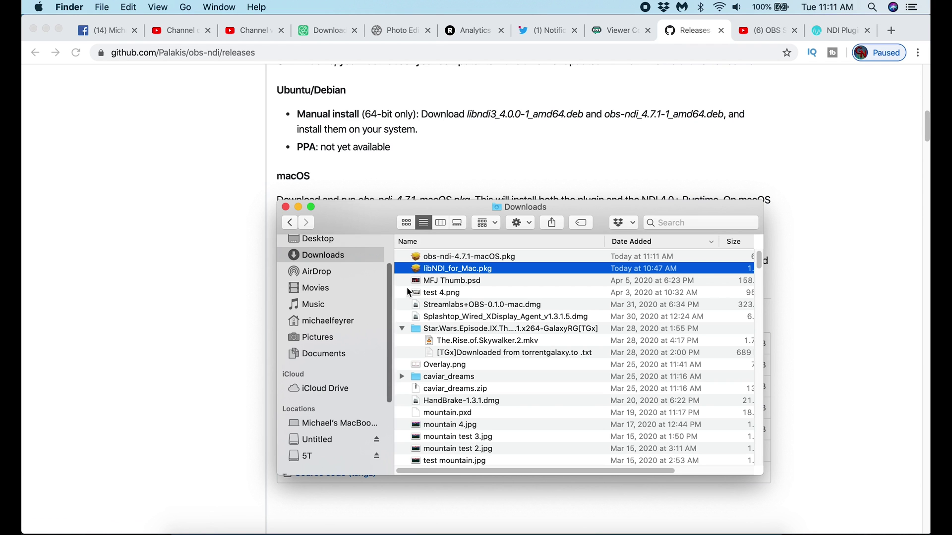
left_click(450, 258)
double_click(450, 258)
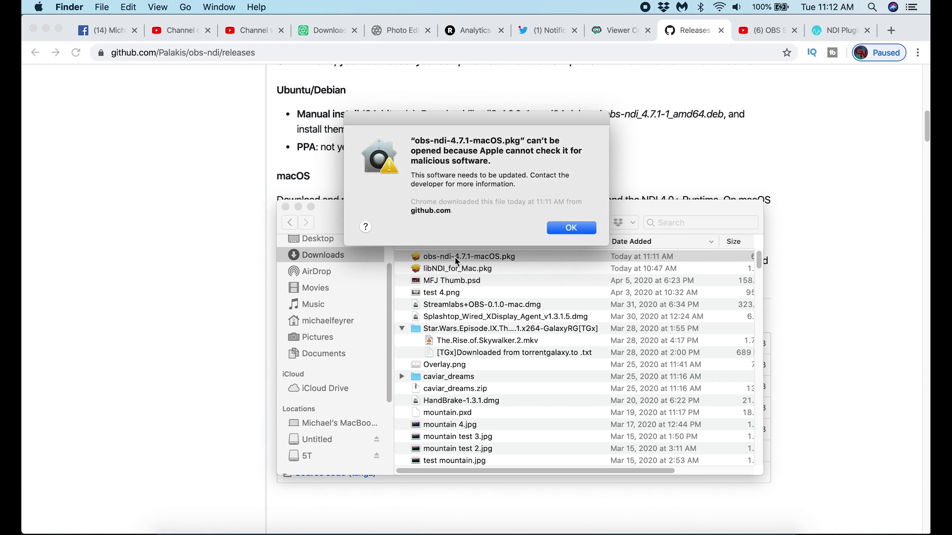
left_click(571, 229)
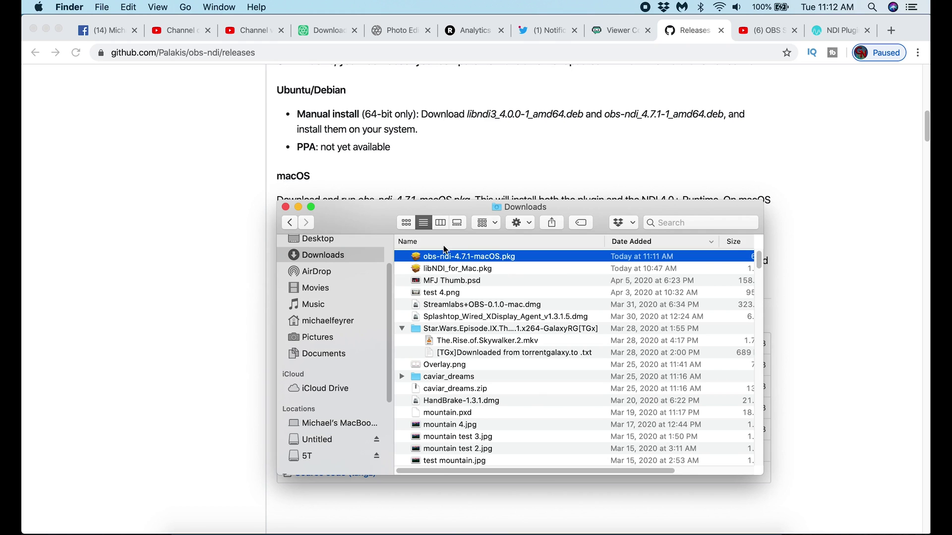
- Force-open the obs-ndi package via the context menu's Open and continue in its installer
right_click(449, 259)
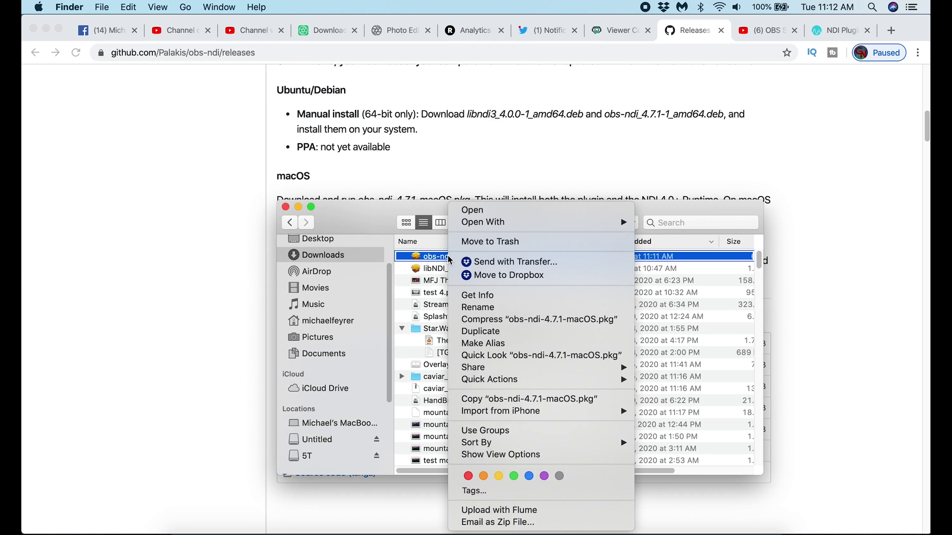
left_click(470, 210)
left_click(523, 231)
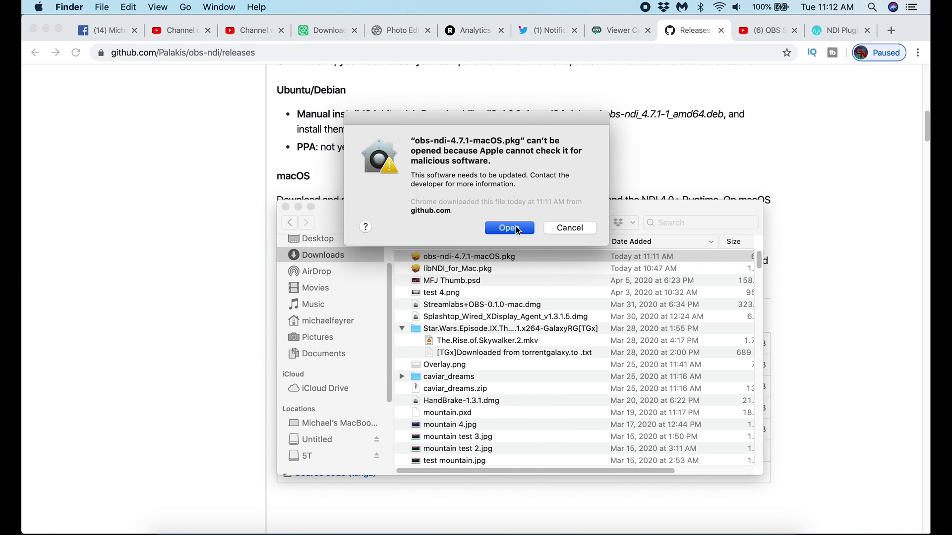
left_click(633, 367)
- Start the standard obs-ndi install on Macintosh HD with the account password, then check OBS's Tools menu
left_click(633, 365)
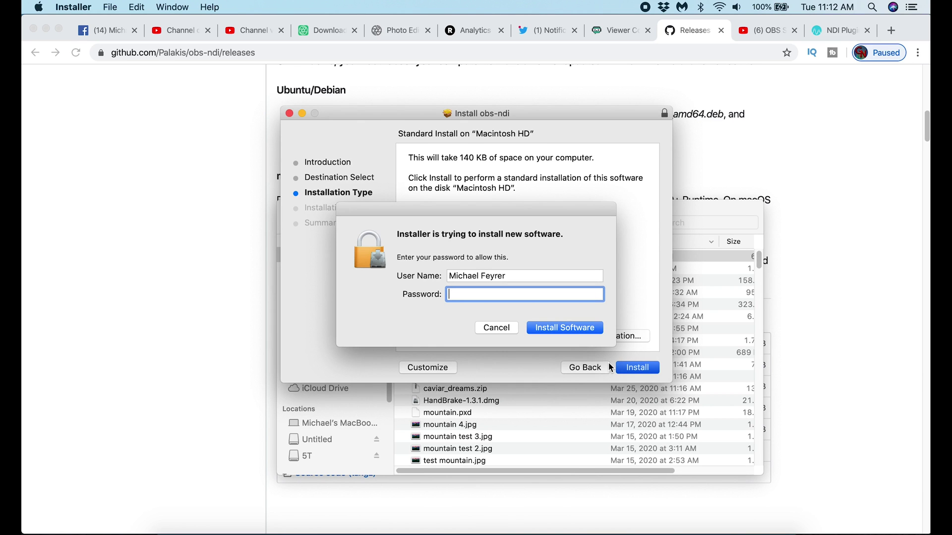
type("****")
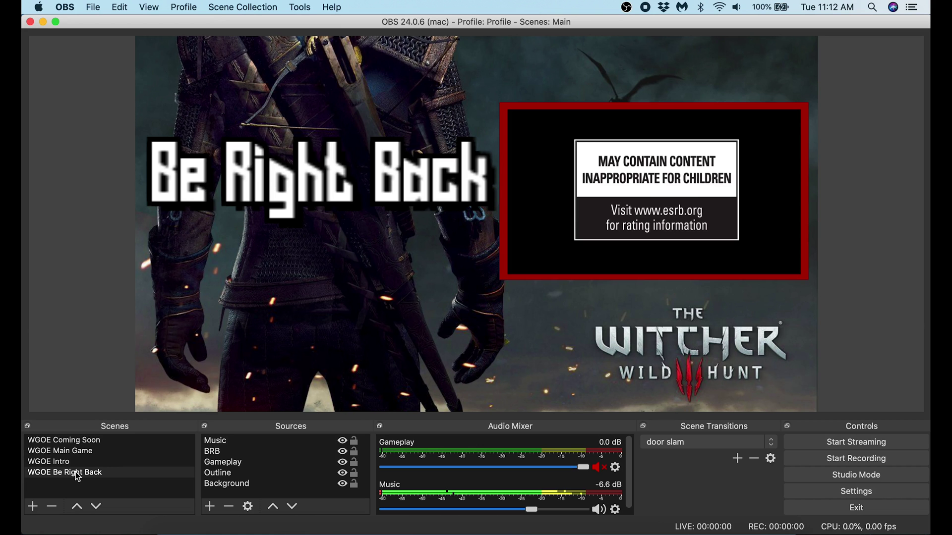
left_click(299, 7)
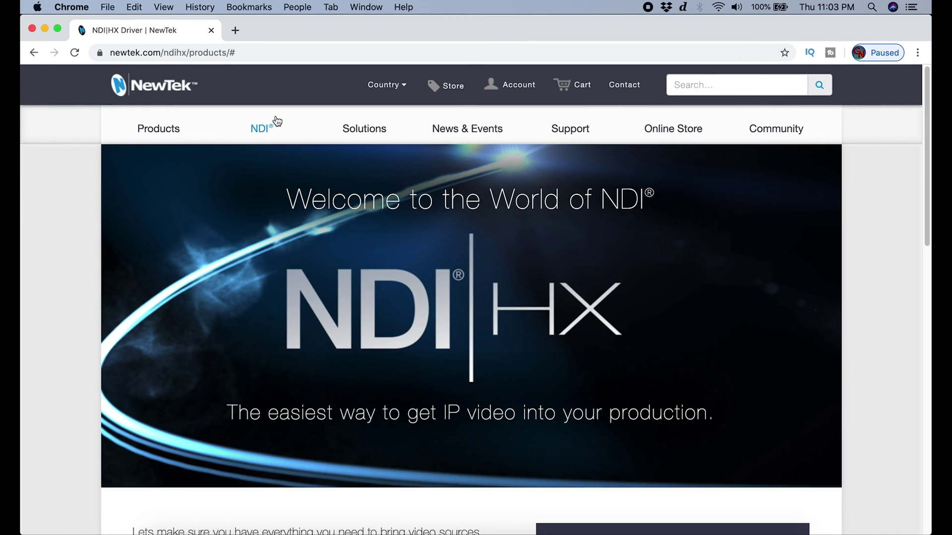
- Open NDI Tools from newtek.com's NDI menu and request the NDI Tools for Mac download
mouse_move(258, 135)
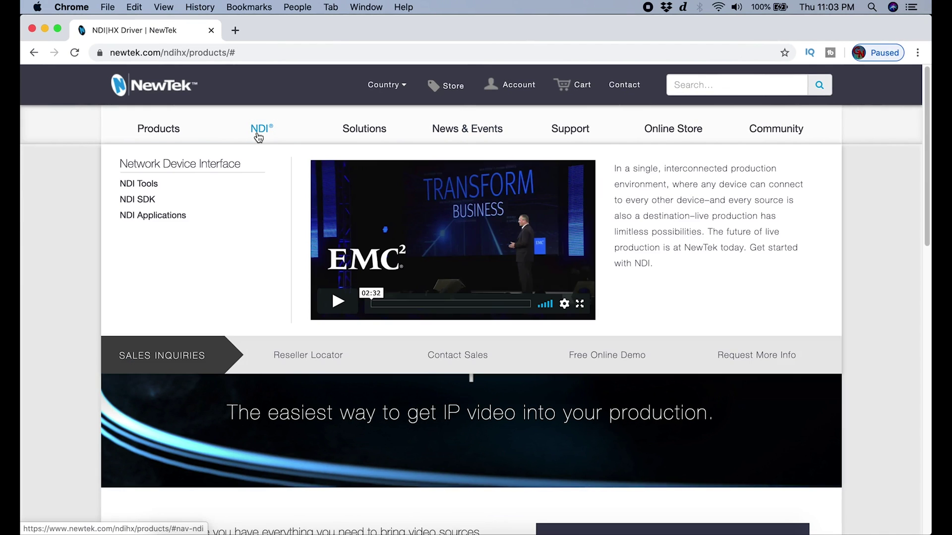
left_click(126, 181)
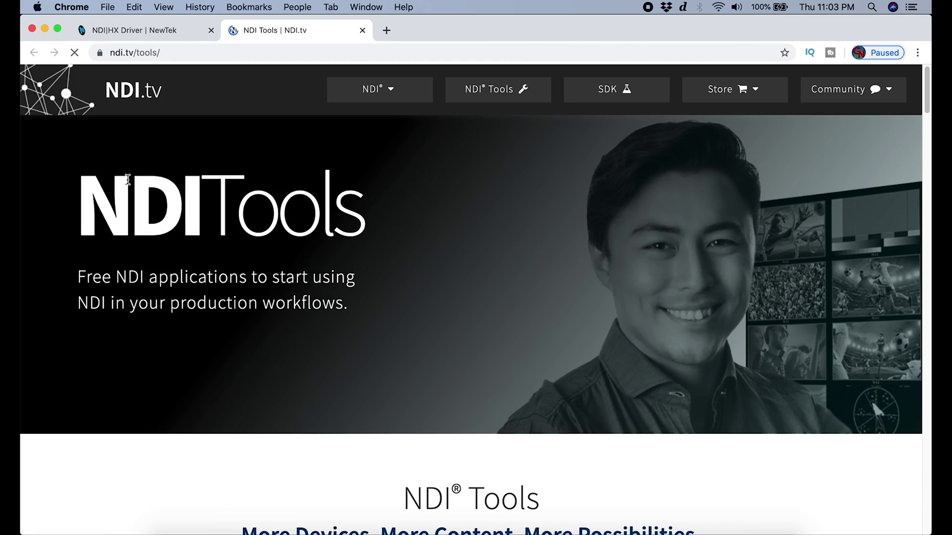
scroll(531, 233, "down", 20)
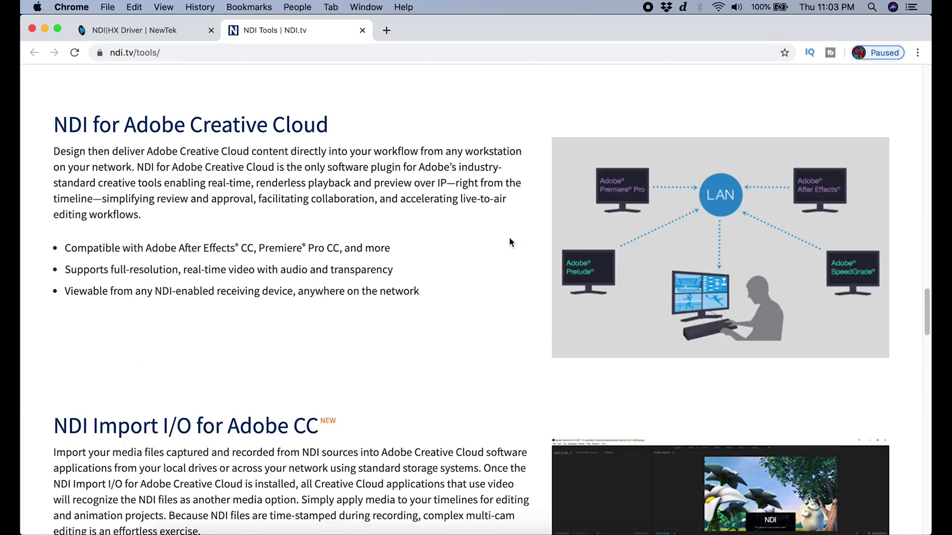
scroll(509, 242, "down", 15)
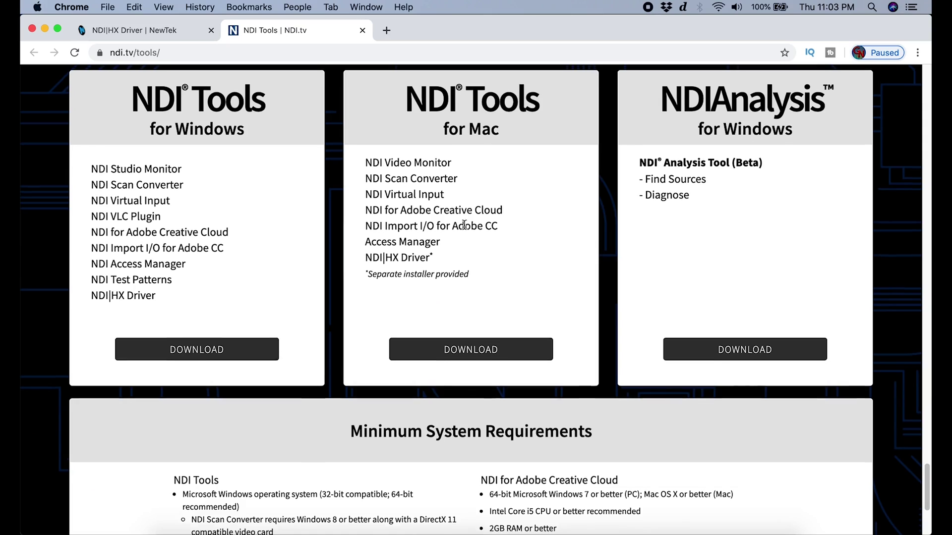
scroll(464, 225, "up", 2)
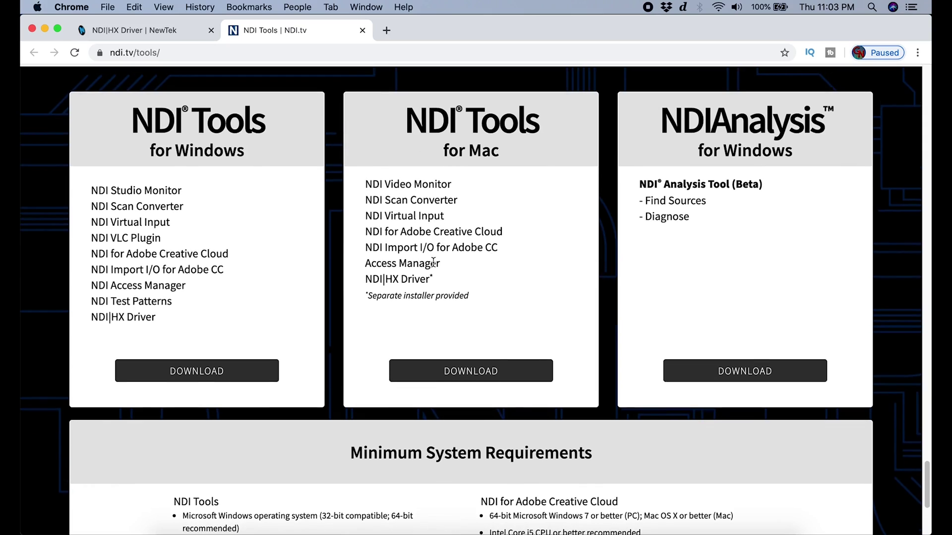
left_click(480, 371)
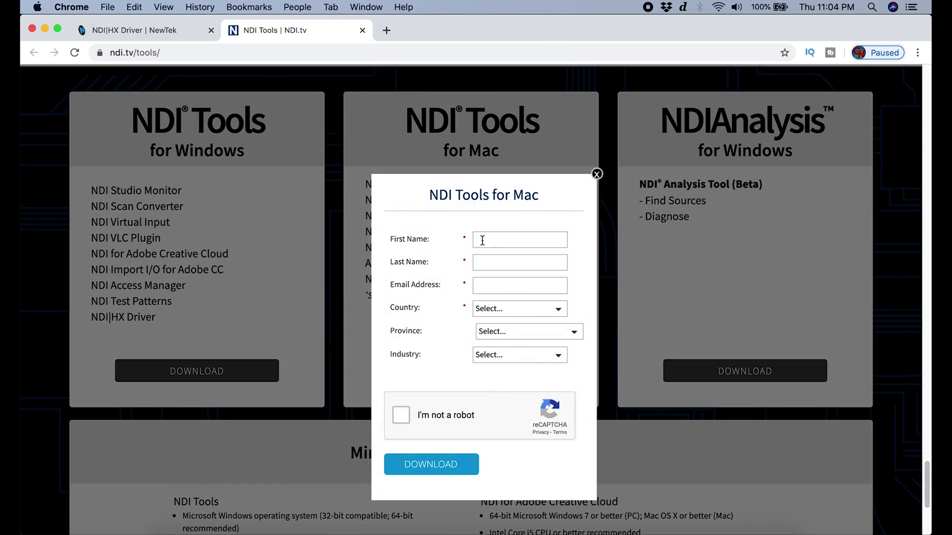
- Fill in the registration form's first name, last name, e-mail, country and state
left_click(526, 237)
key("Tab")
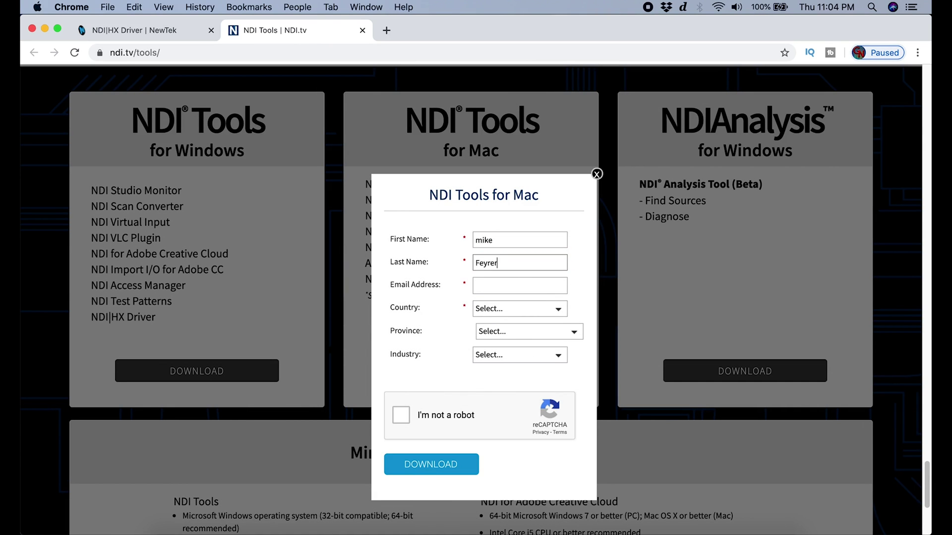
key("Tab")
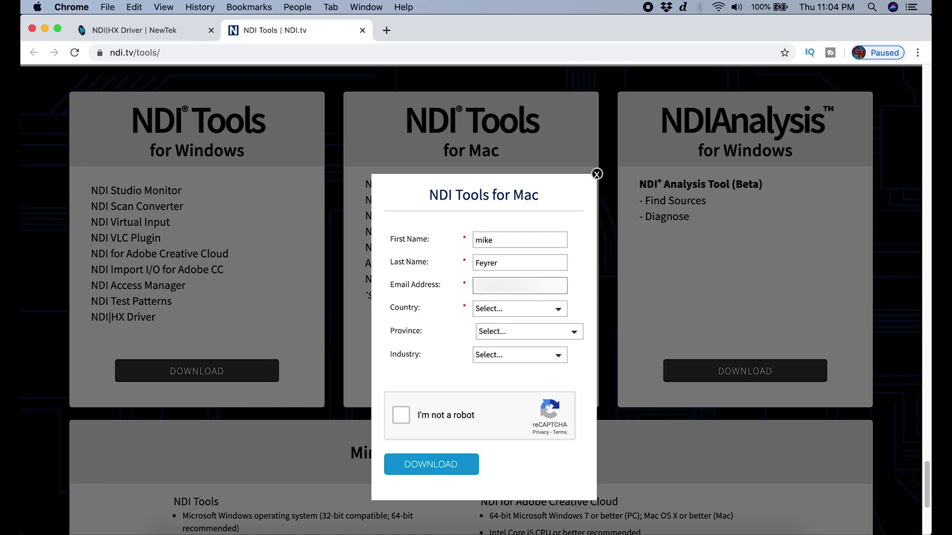
key("Tab")
type("united states")
key("Tab")
type("pa")
key("Tab")
- Pick Video Production industry, submit the form, and download NDI Tools and the NDI|HX driver .dmg files
left_click(520, 377)
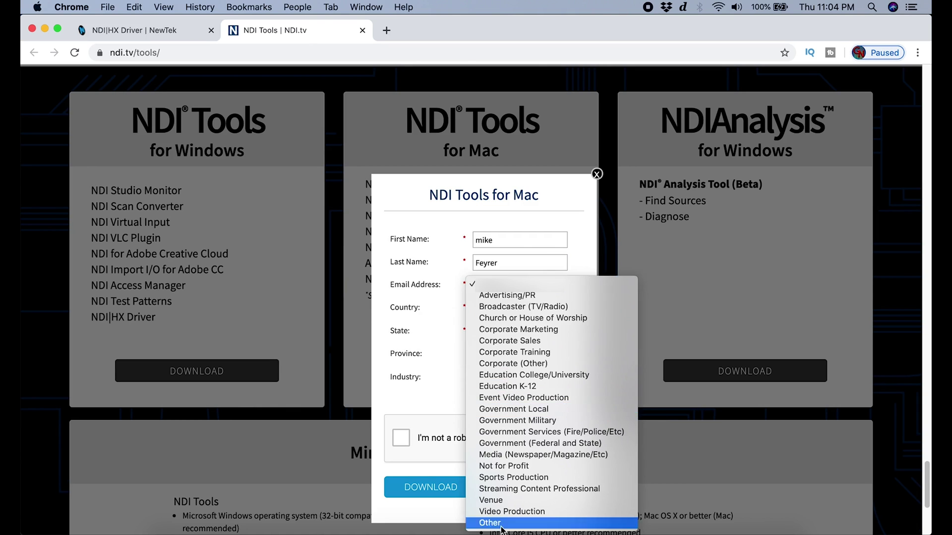
left_click(512, 511)
left_click(401, 438)
left_click(430, 488)
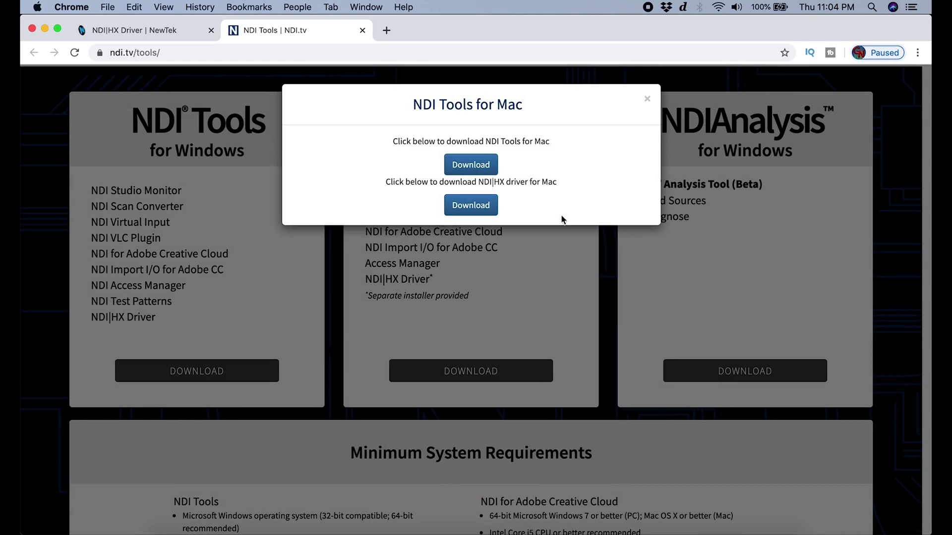
left_click(479, 170)
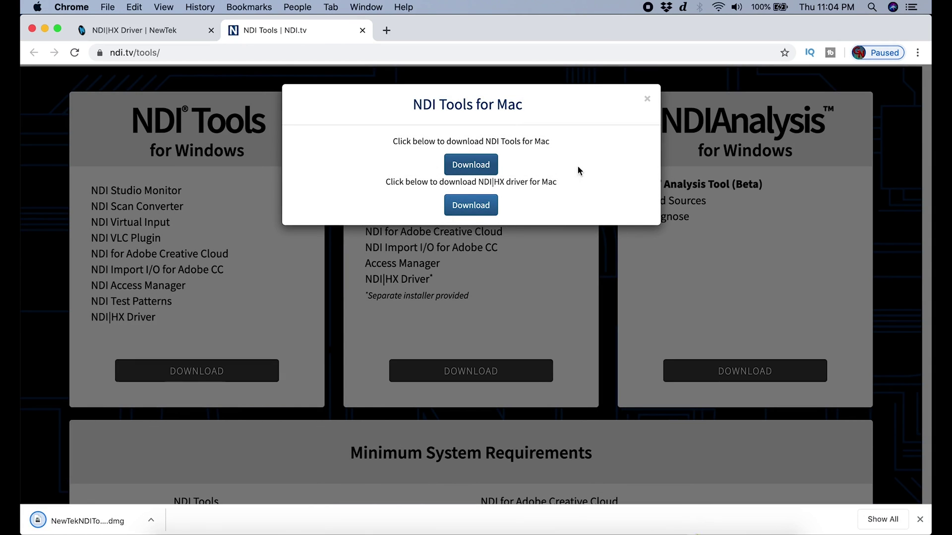
left_click(479, 212)
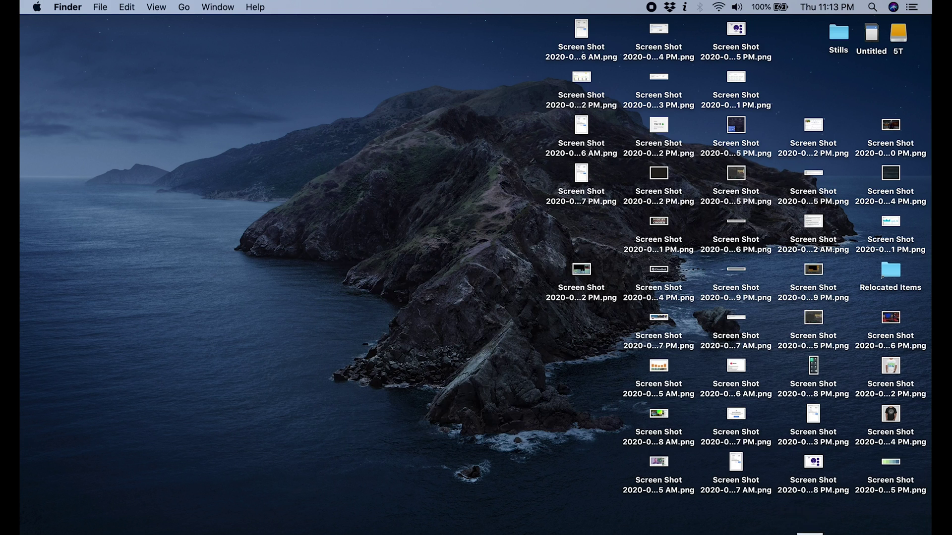
- Open NewTekNDIHXDriverForMacOS.dmg, run its package, accept the license and start the install with the password
left_click(807, 526)
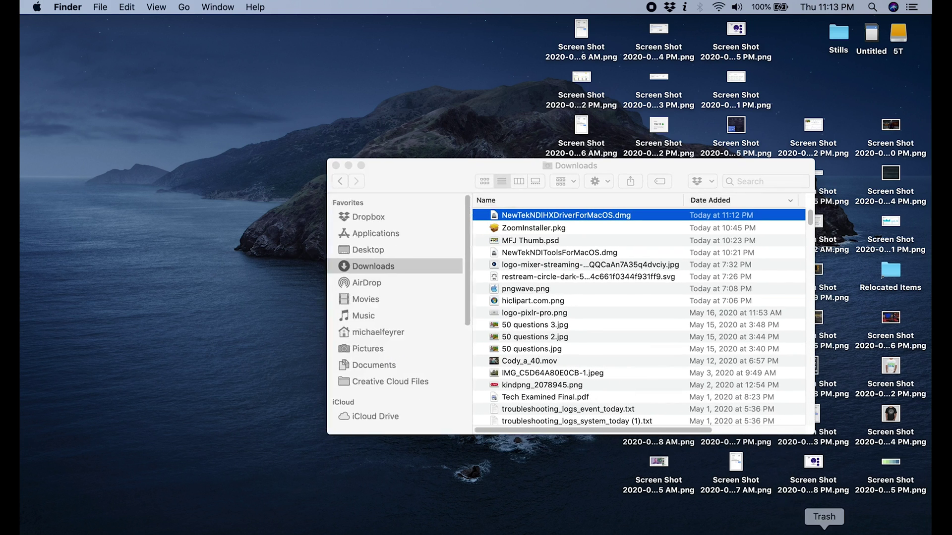
double_click(549, 216)
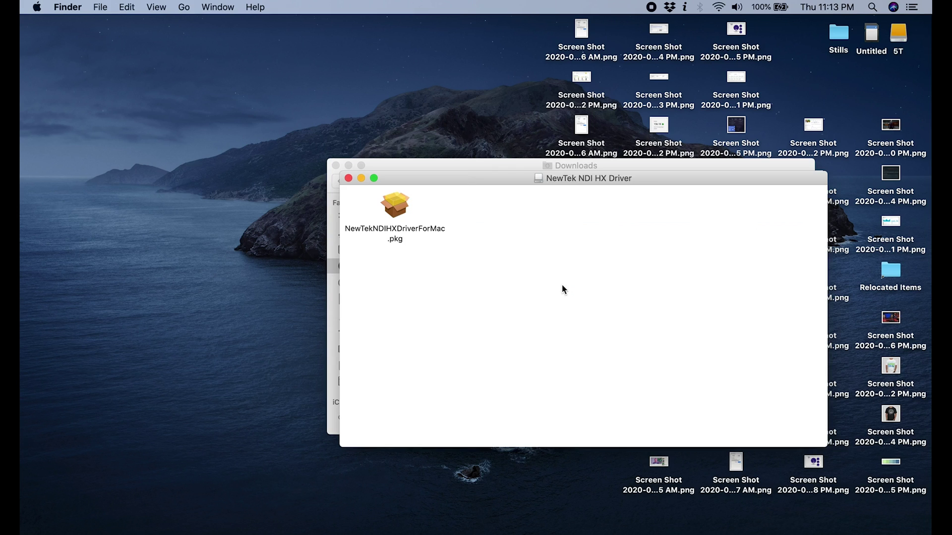
double_click(402, 209)
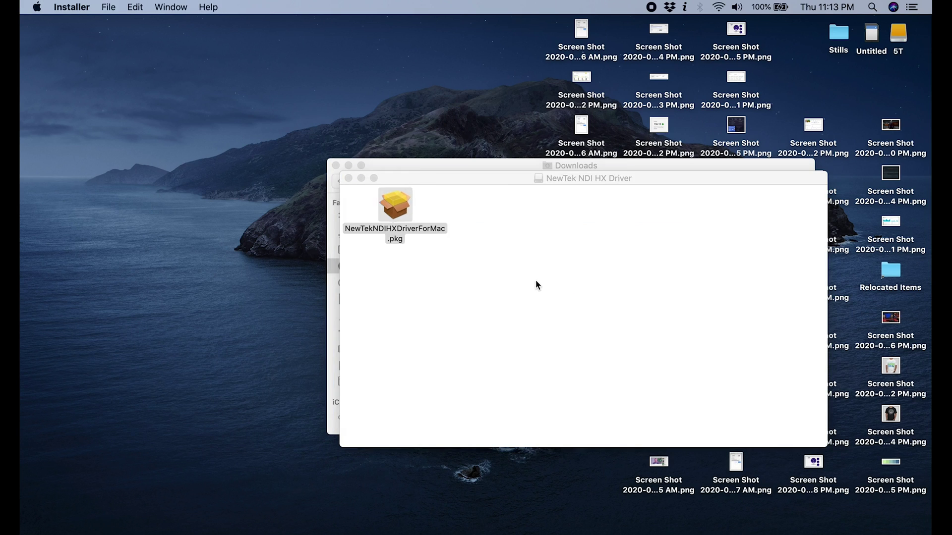
left_click(632, 369)
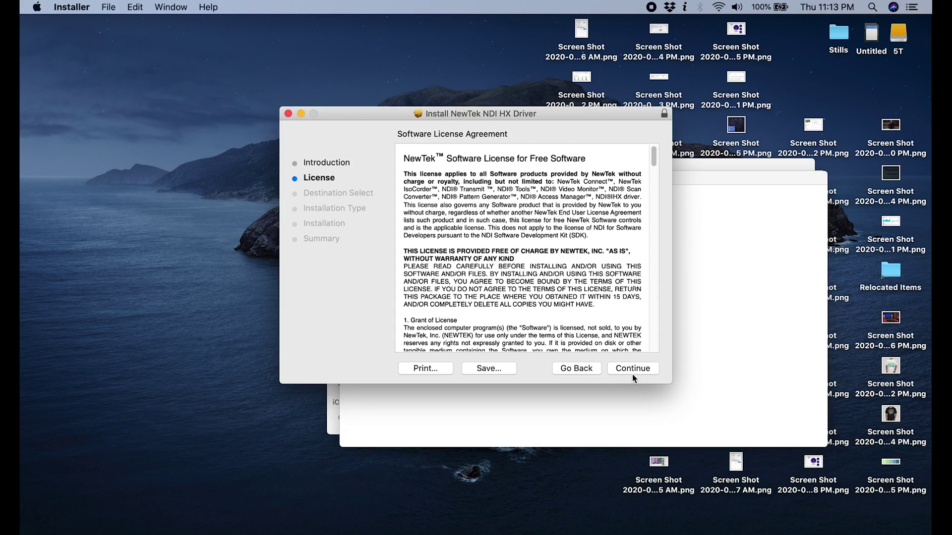
left_click(632, 370)
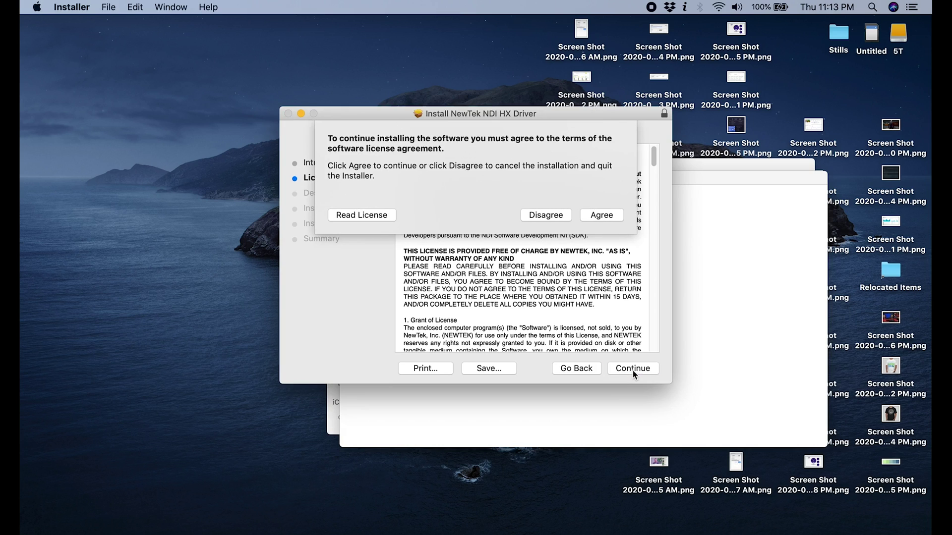
left_click(601, 215)
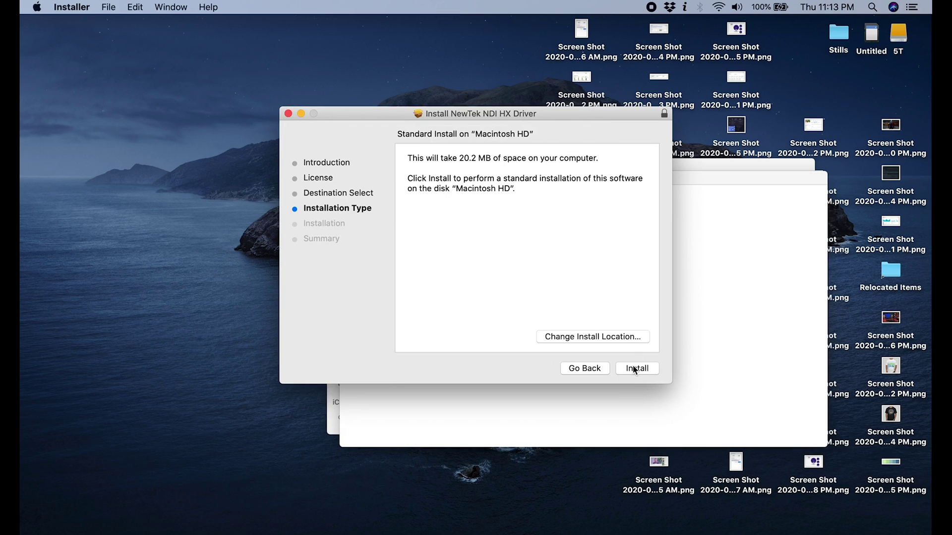
left_click(634, 369)
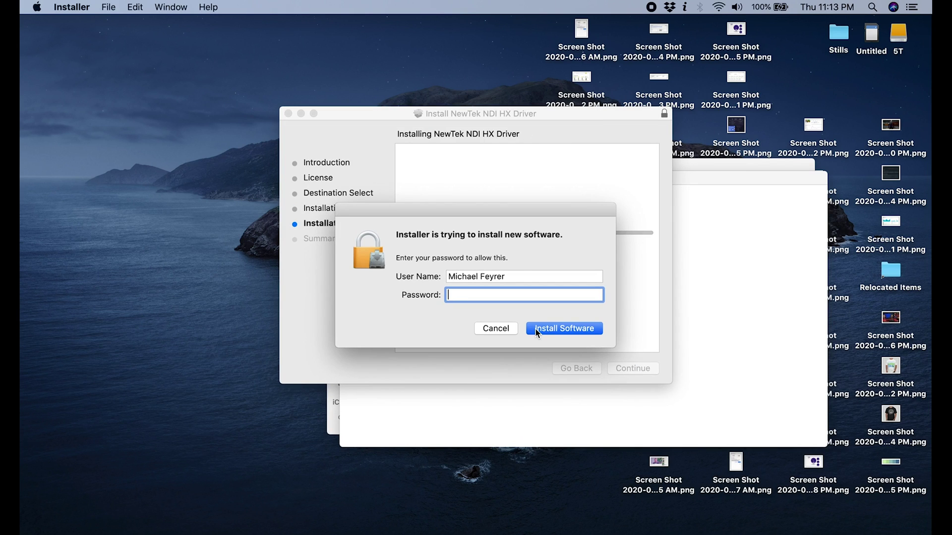
type("**********")
- Authorise the HX driver install, quit Installer, and open NewTekNDIToolsForMacOS.dmg from Downloads
left_click(535, 328)
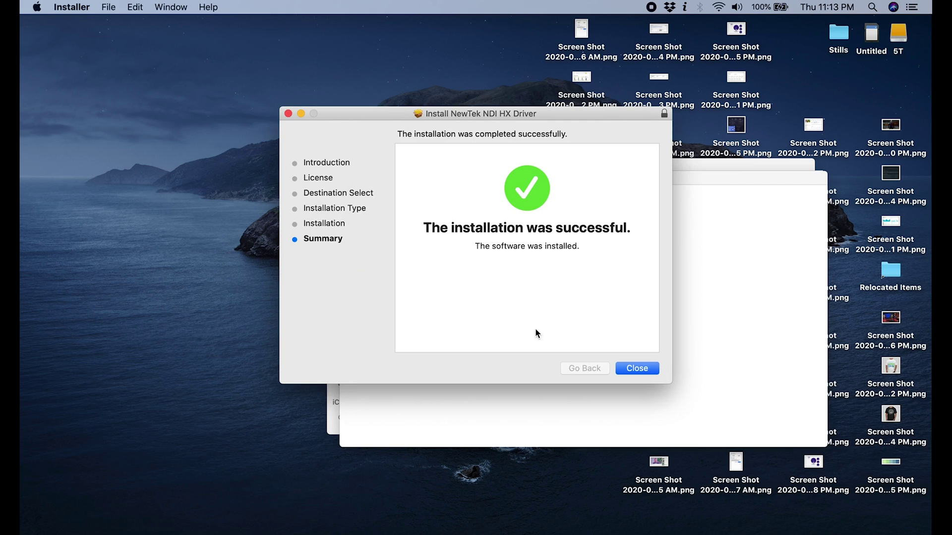
key("super+q")
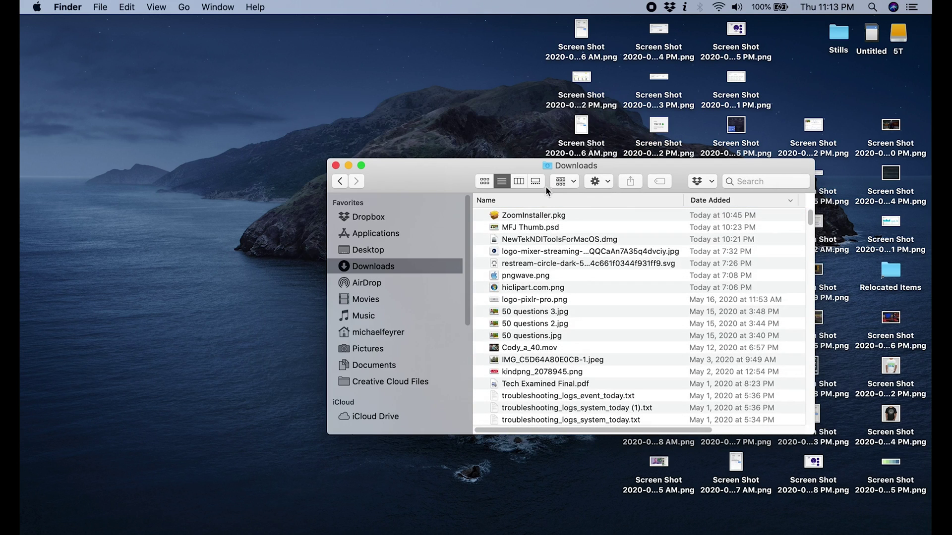
left_click(539, 240)
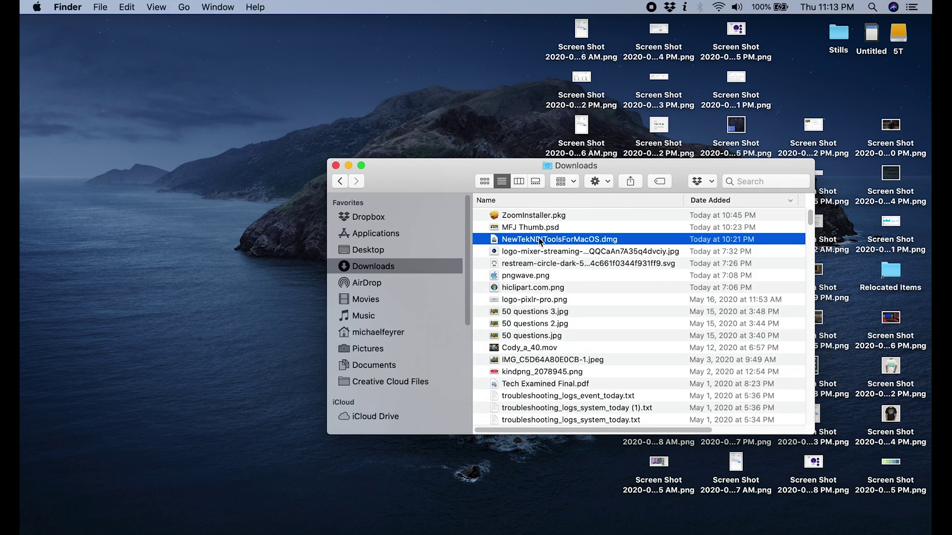
double_click(540, 241)
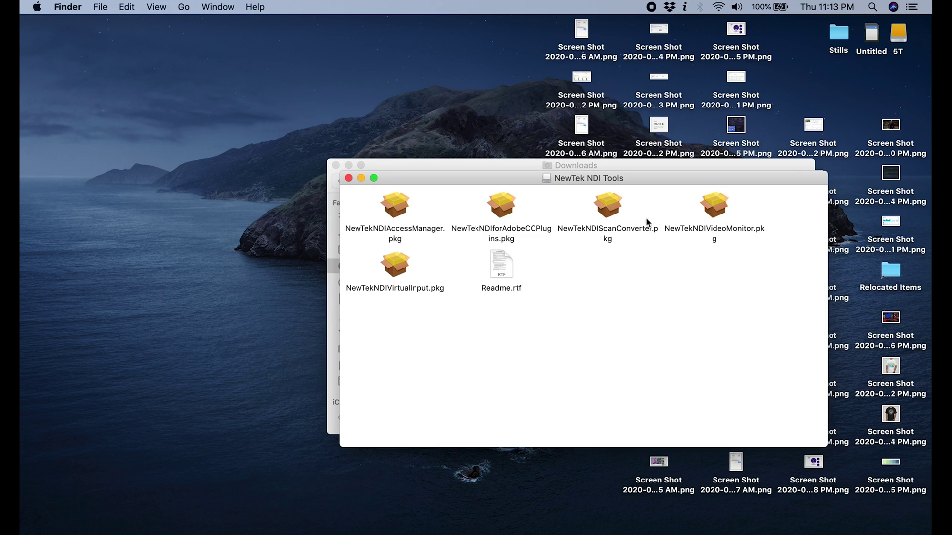
- Install NewTekNDIVideoMonitor.pkg with the account password and move its installer to the Trash
double_click(716, 208)
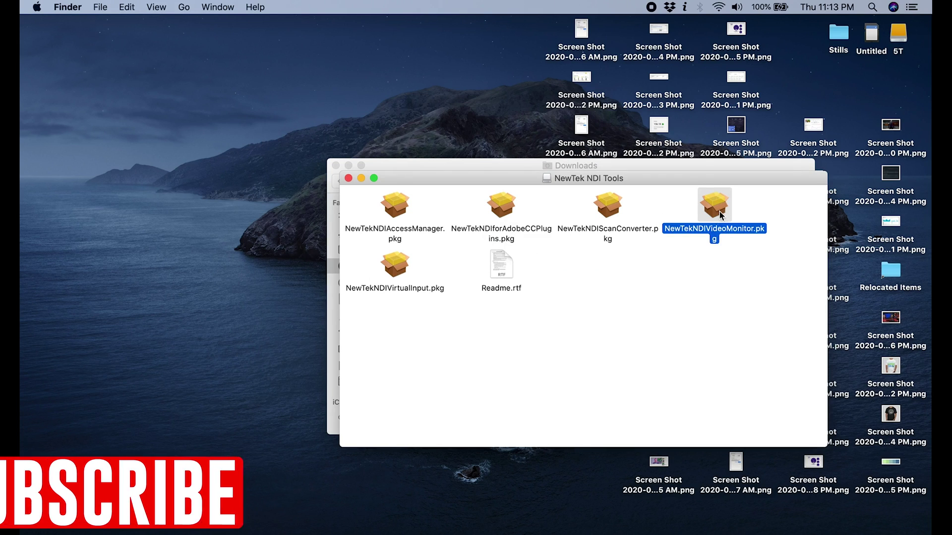
left_click(635, 371)
left_click(634, 370)
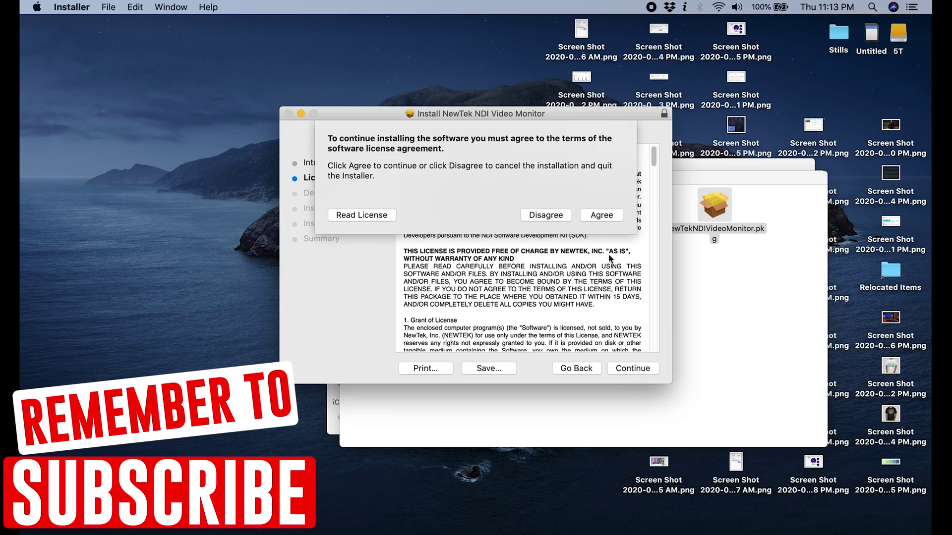
left_click(601, 212)
left_click(640, 369)
left_click(639, 369)
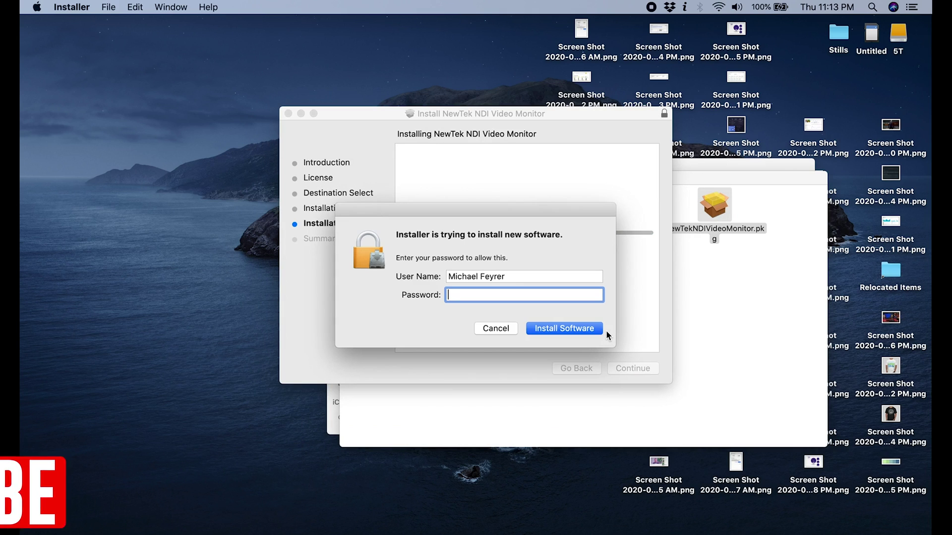
type("•••••••••••")
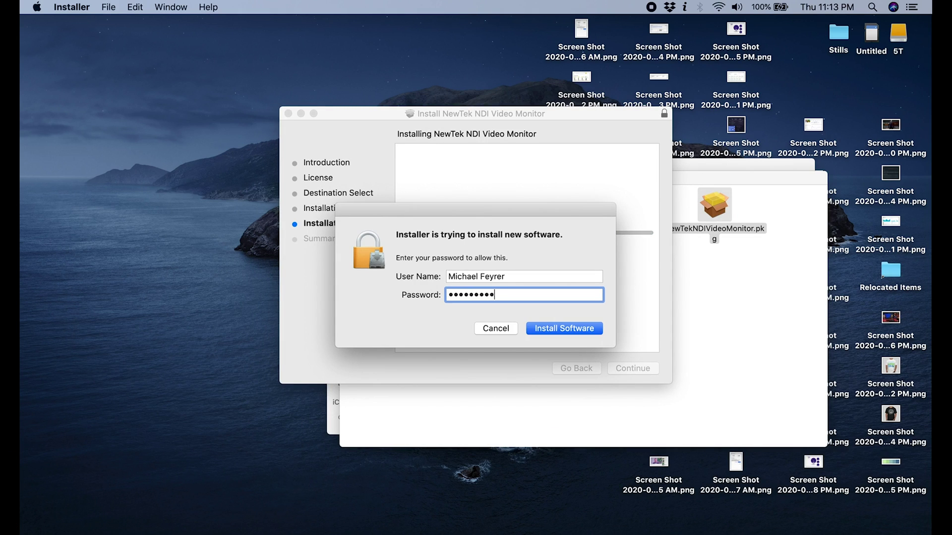
key("Return")
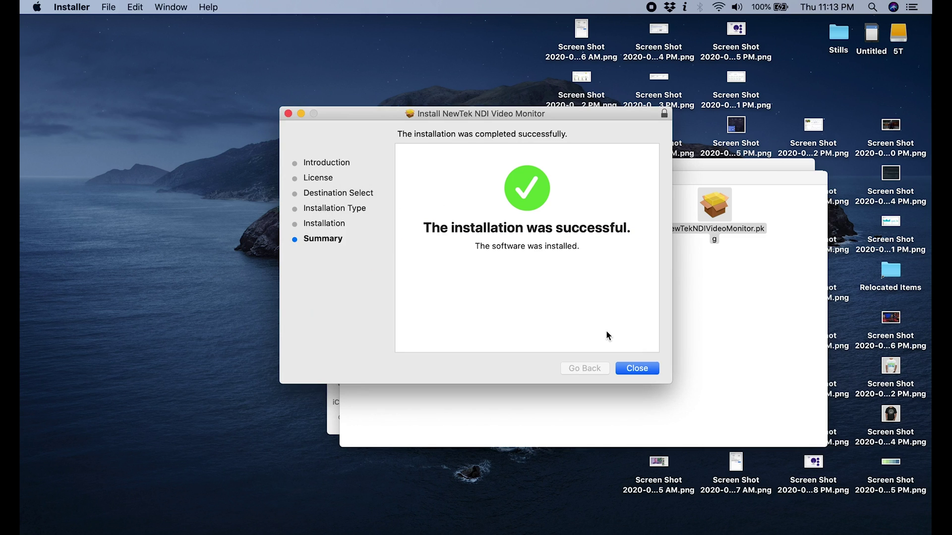
left_click(636, 368)
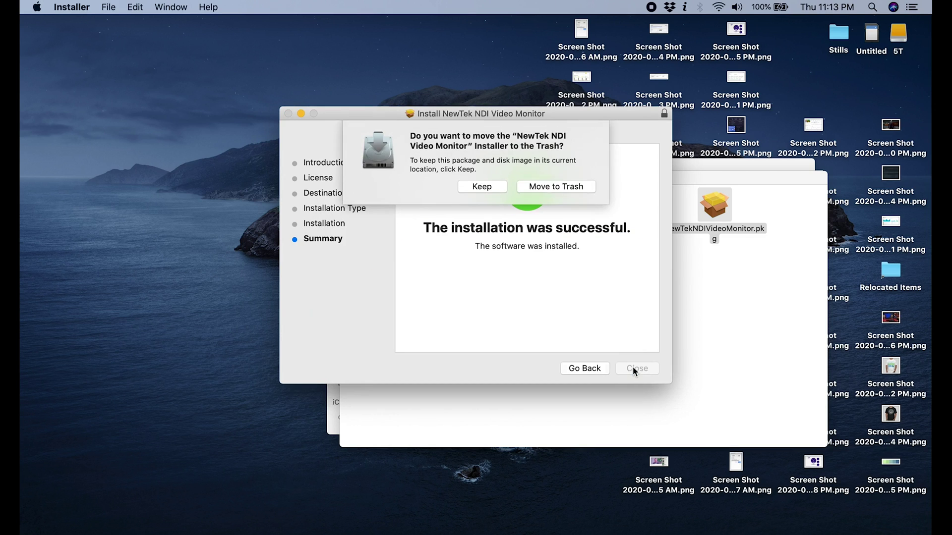
left_click(564, 186)
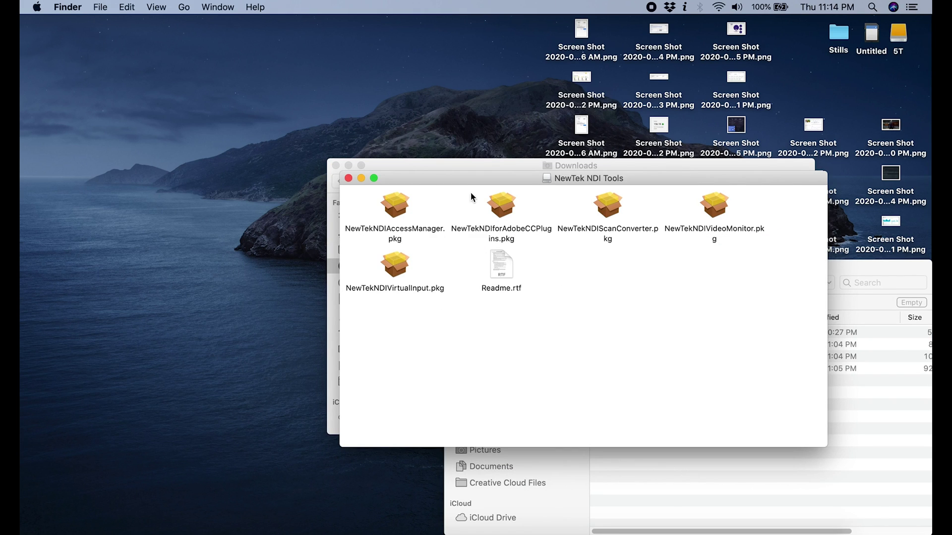
- Tidy the windows, close the Trash, and launch the NDI Virtual Input installer
left_click_drag(472, 177, 382, 158)
left_click(837, 266)
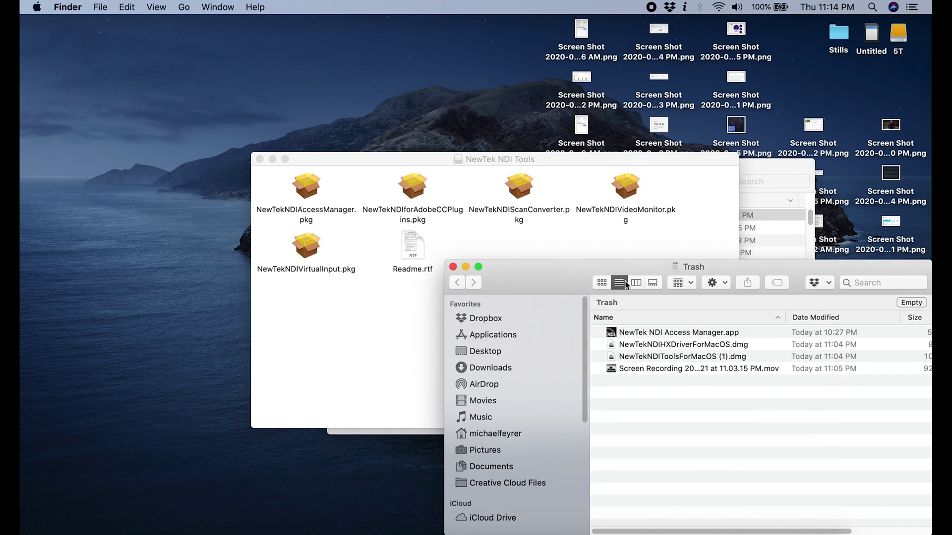
left_click(452, 266)
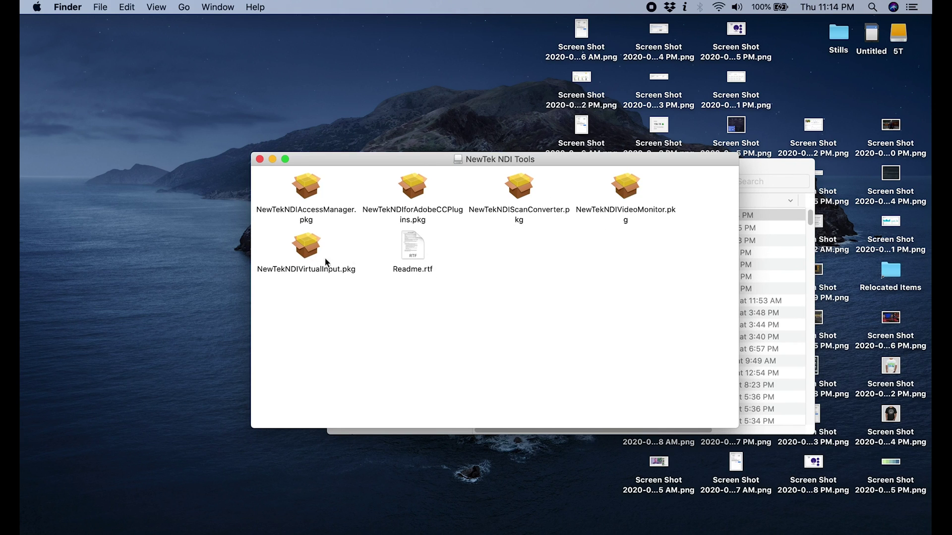
double_click(309, 252)
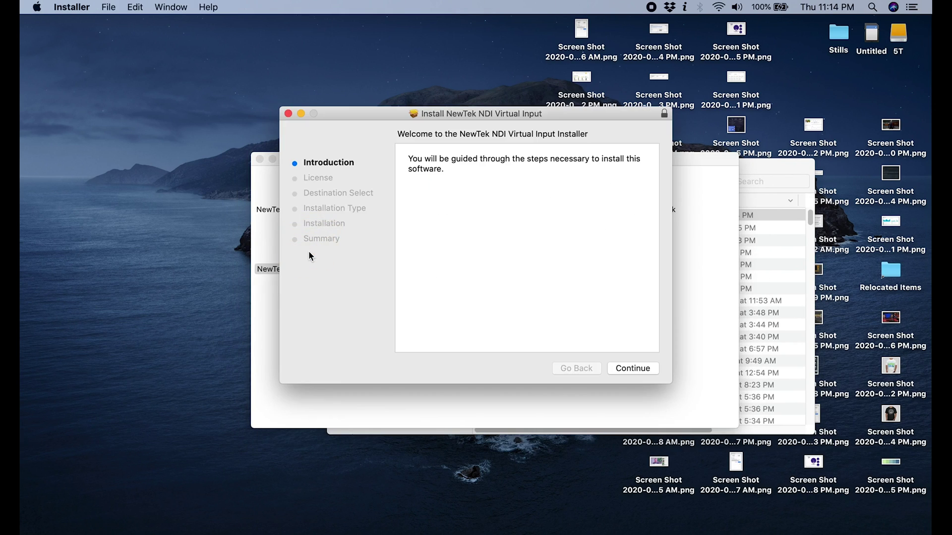
- Install NewTek NDI Virtual Input, accepting its license and required restart, authorized with the admin password
left_click(632, 370)
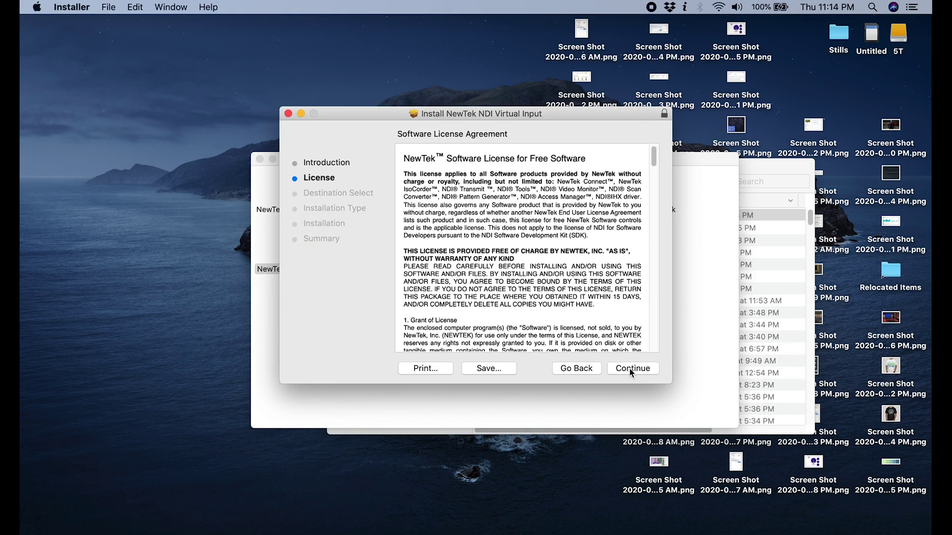
left_click(630, 369)
left_click(601, 216)
left_click(646, 369)
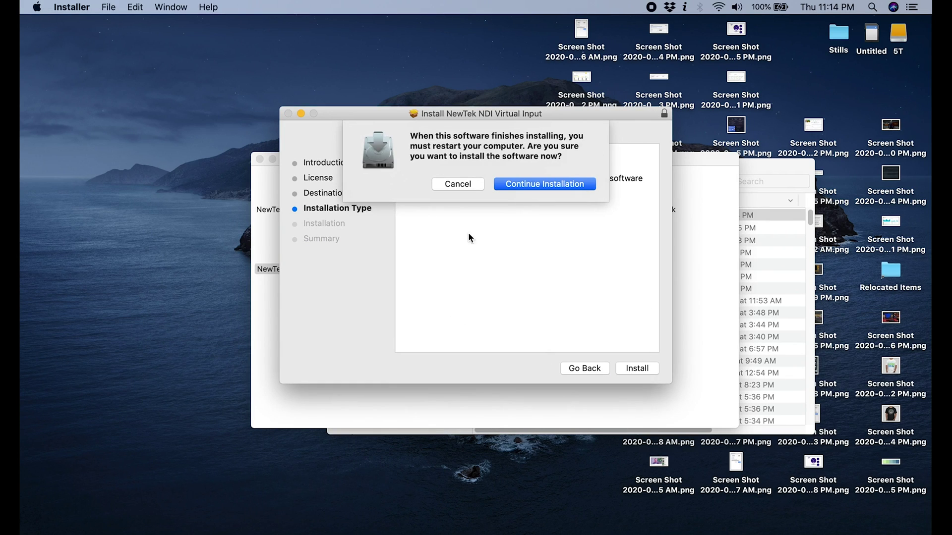
left_click(538, 184)
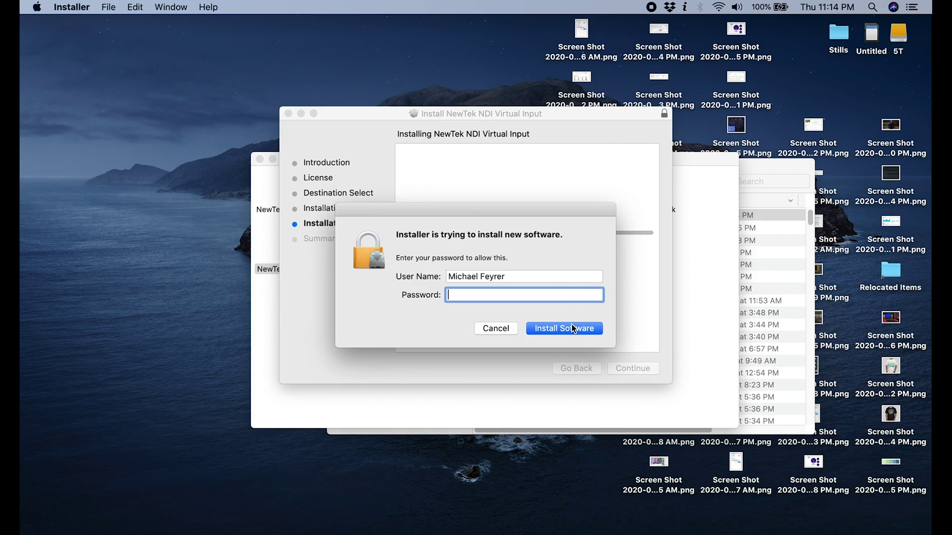
type("••••••••••")
left_click(570, 328)
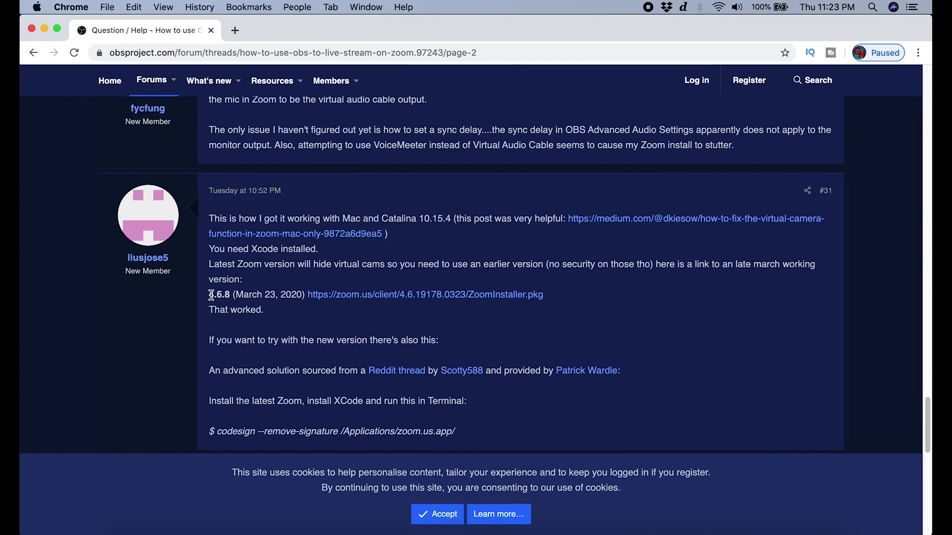
- Download the Zoom 4.6.8 (March 23, 2020) installer from the link in the OBS forum post
left_click_drag(207, 294, 305, 295)
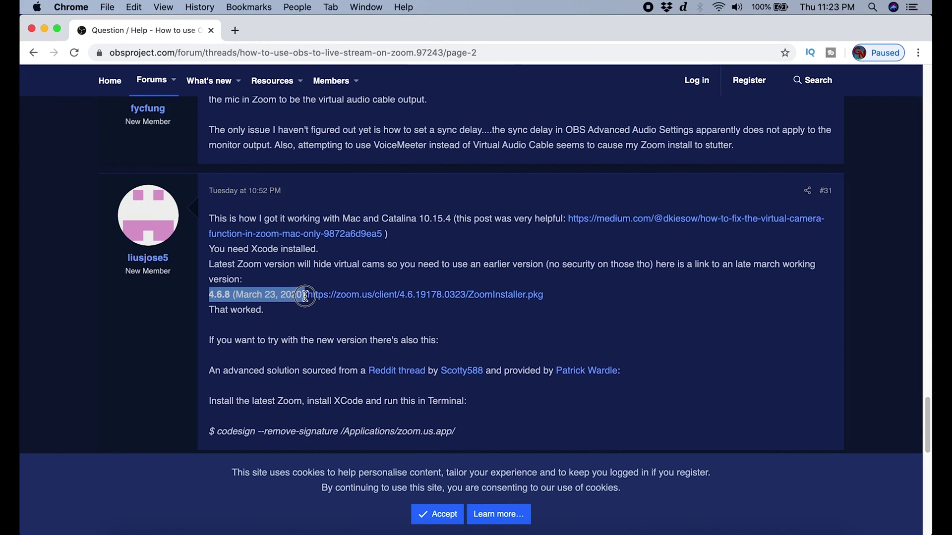
left_click(378, 294)
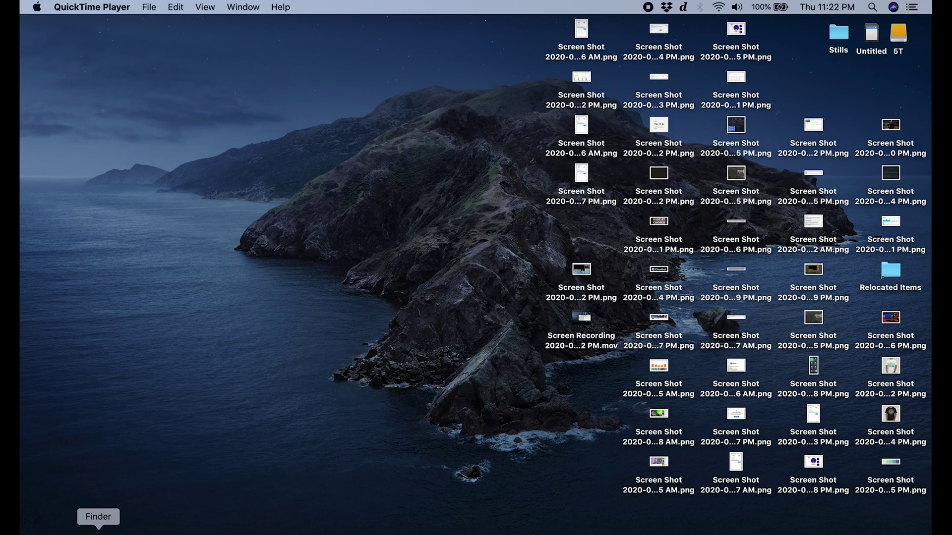
left_click(97, 531)
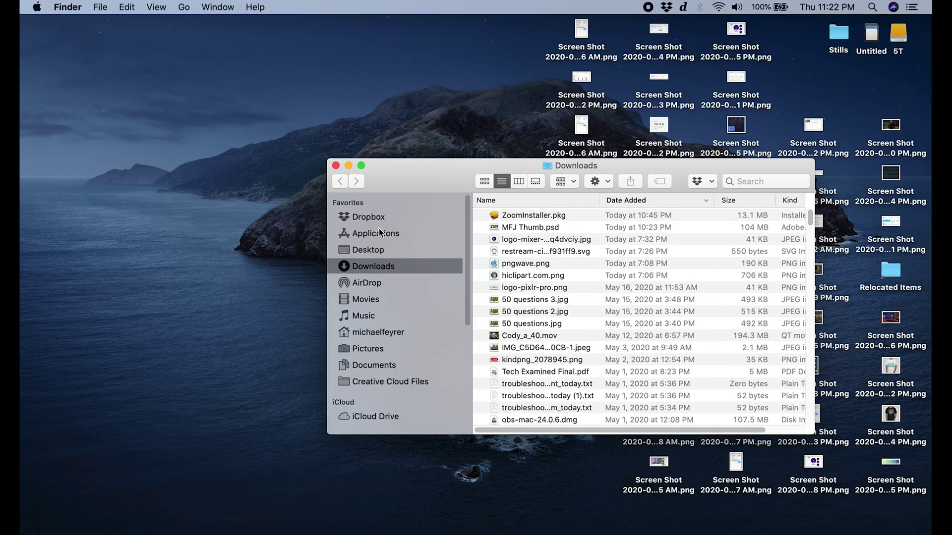
- Move zoom.us.app from the Applications folder to the Trash and close the window
left_click(379, 232)
scroll(573, 346, "down", 5)
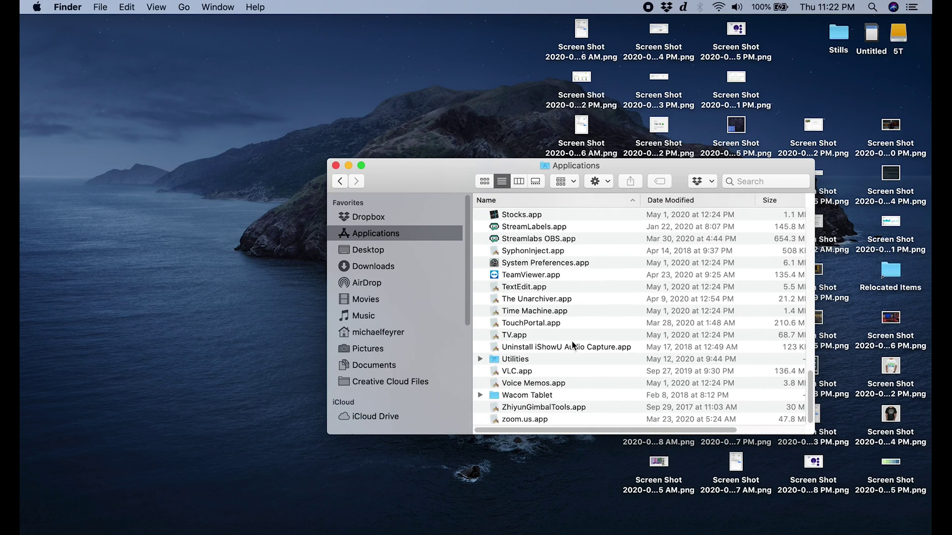
left_click(516, 420)
right_click(516, 421)
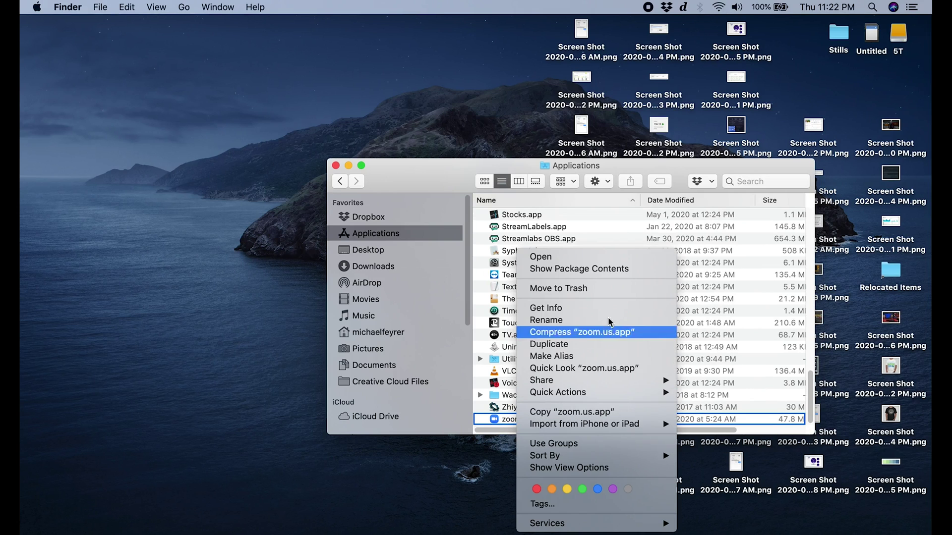
left_click(557, 288)
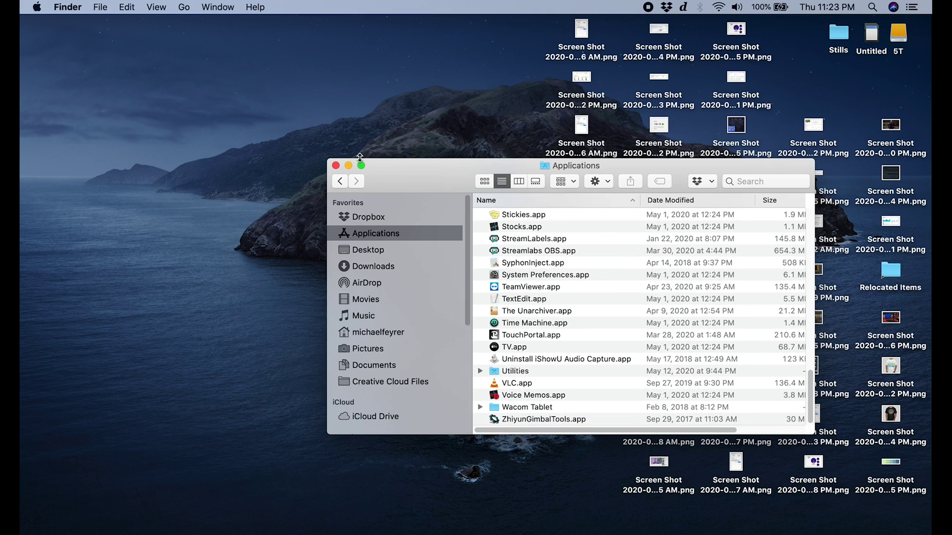
left_click(336, 166)
- Launch ZoomInstaller.pkg from Downloads, allow its check, quit Installer, and return to Applications
key("alt+super+l")
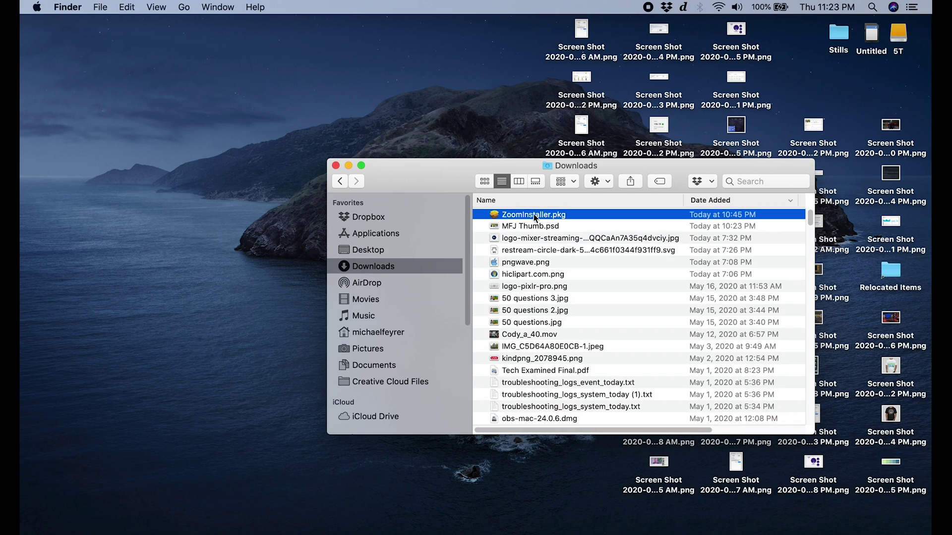
double_click(534, 215)
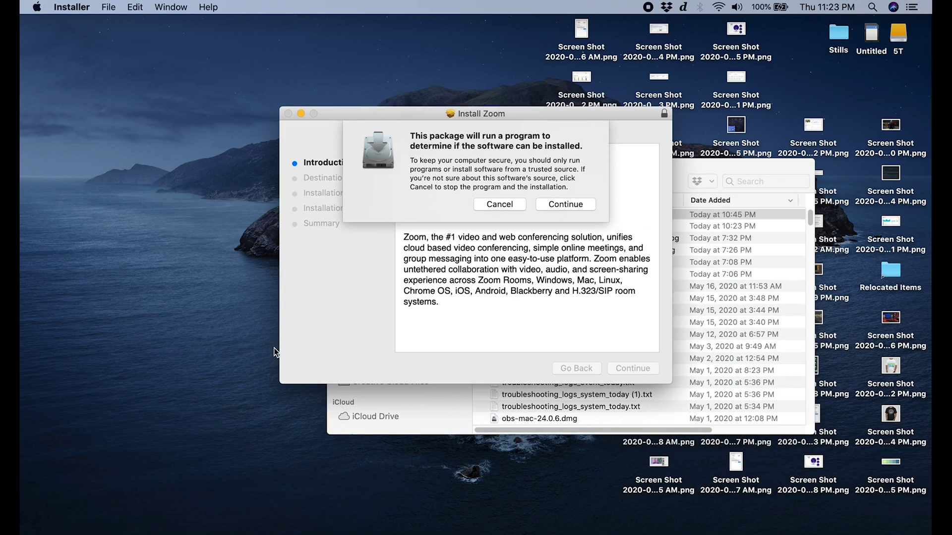
left_click(564, 204)
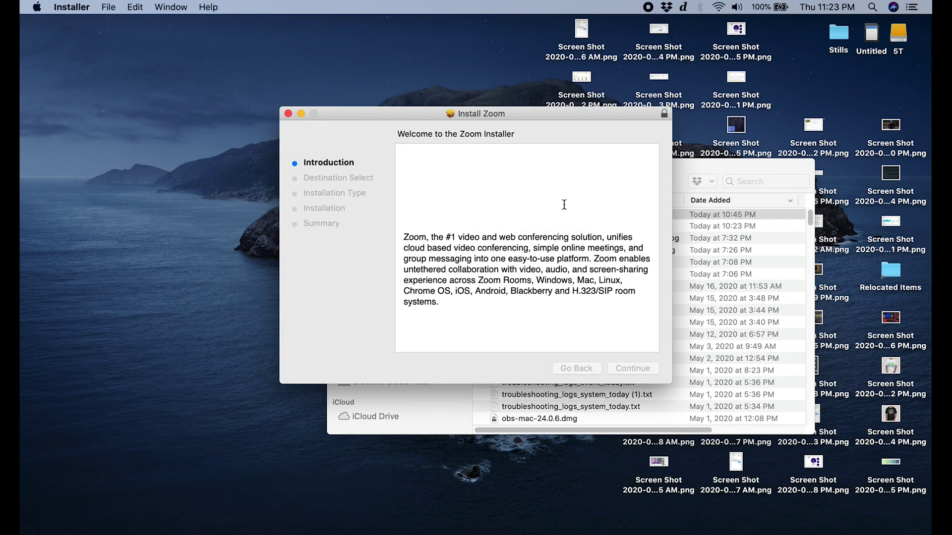
key("super+q")
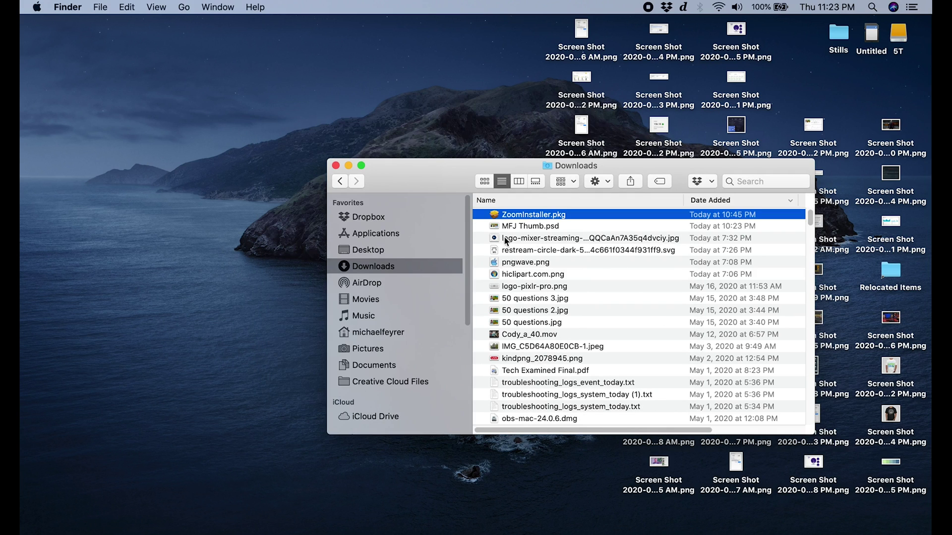
left_click(367, 234)
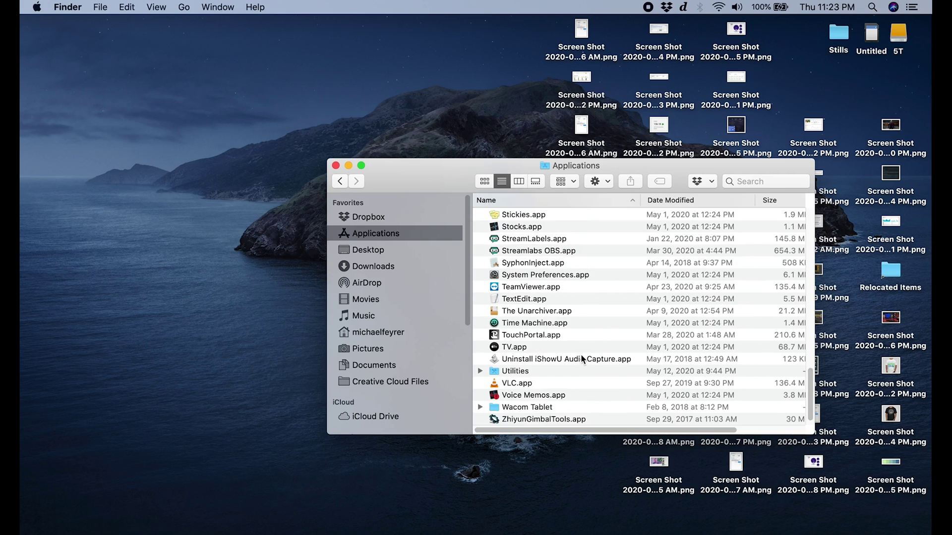
scroll(581, 356, "down", 1)
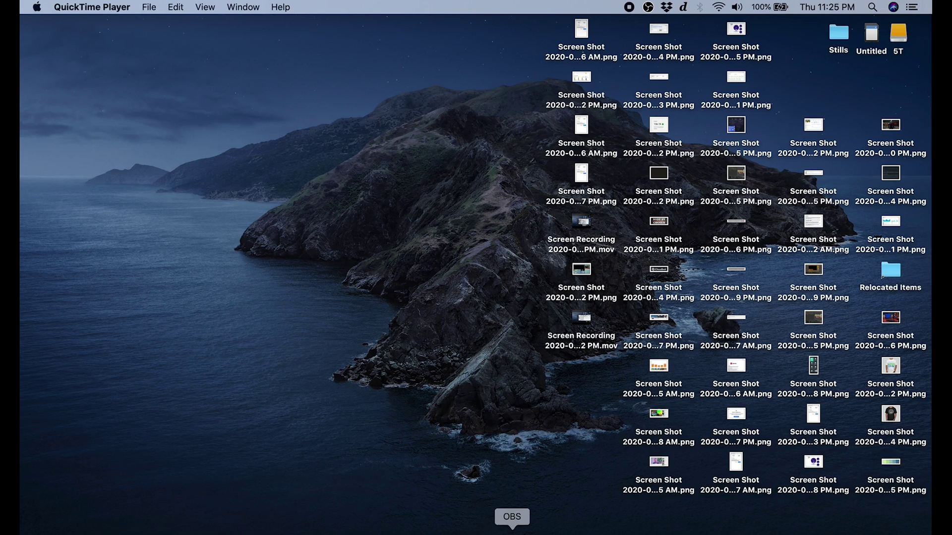
- Enable Main Output in OBS's Tools > NDI Output settings and confirm with OK
left_click(511, 532)
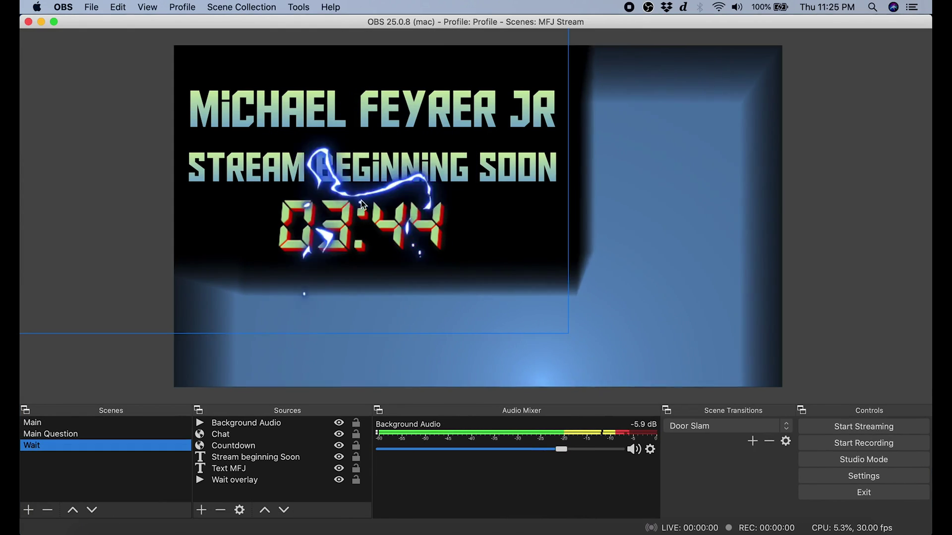
left_click(300, 8)
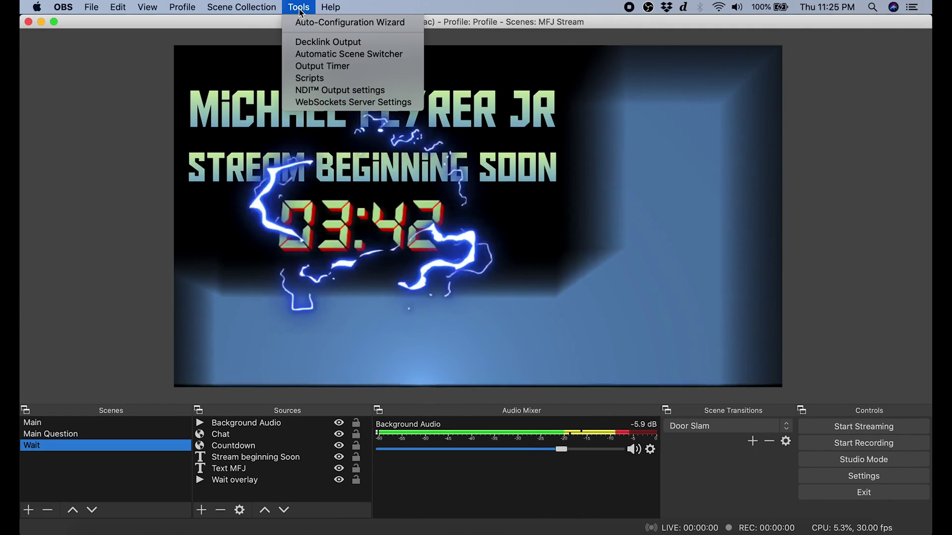
left_click(323, 91)
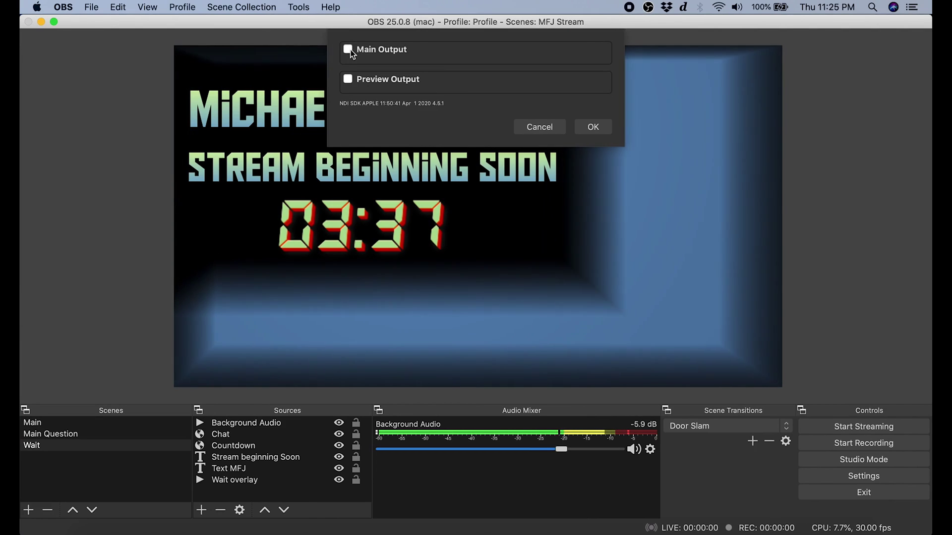
left_click(348, 49)
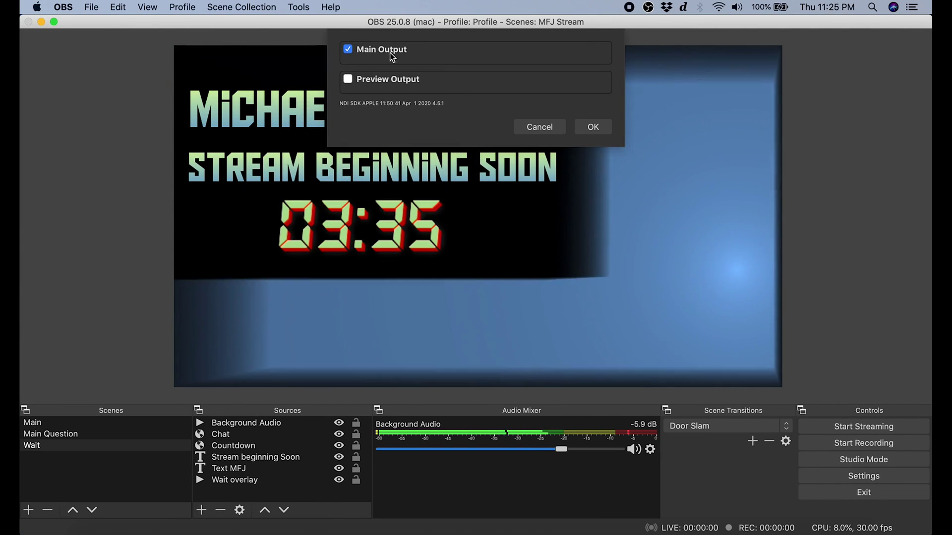
left_click(593, 127)
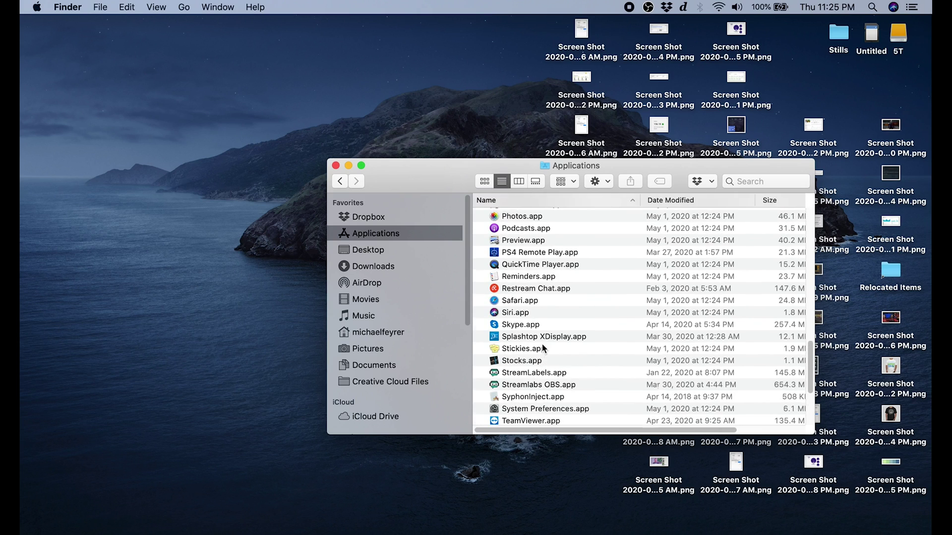
- Launch NDI Virtual Input and select this MacBook's OBS NDI output as its source
scroll(542, 347, "up", 10)
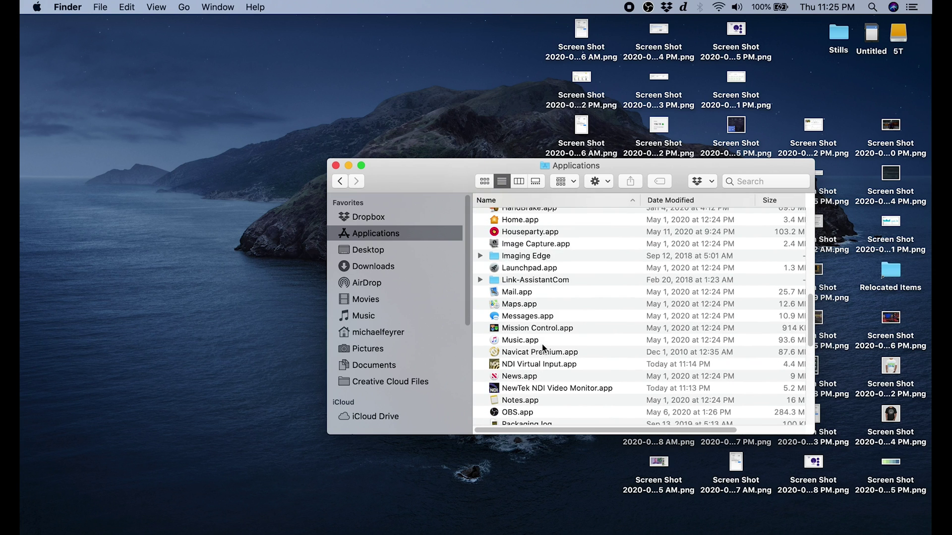
scroll(543, 347, "down", 3)
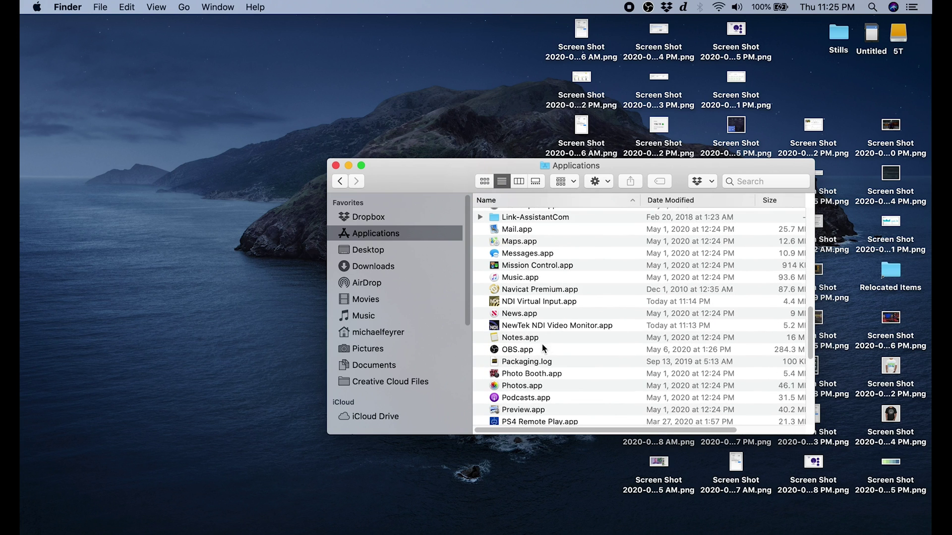
double_click(529, 303)
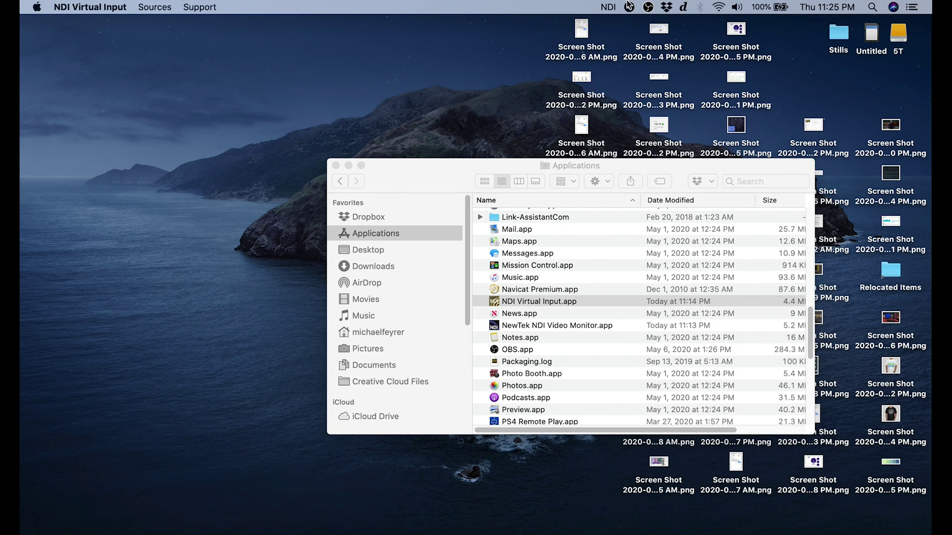
left_click(609, 7)
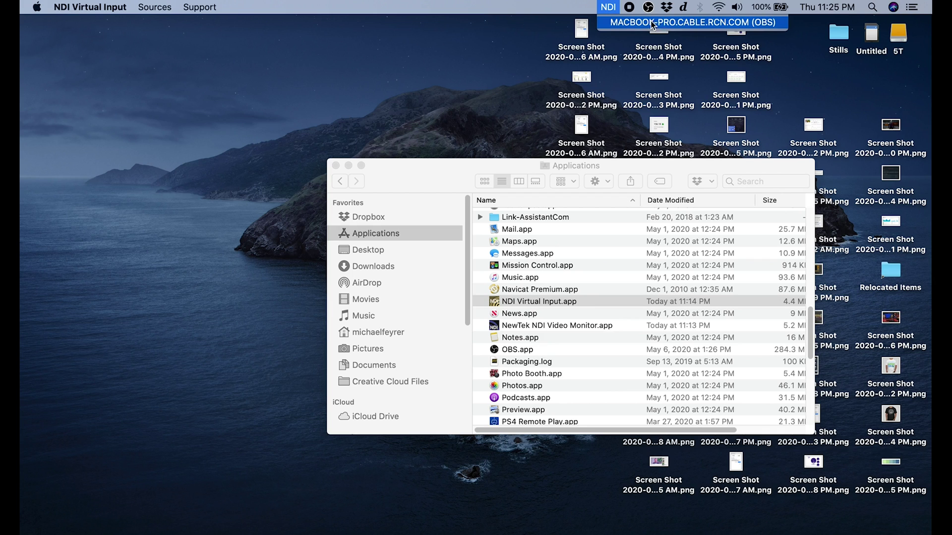
left_click(664, 25)
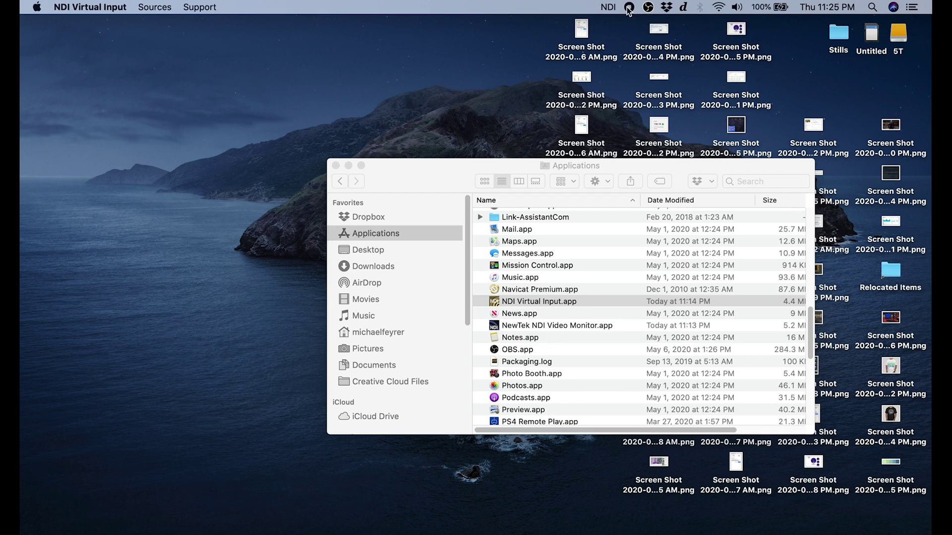
- View the MACBOOK-PRO NDI Virtual Input feed in NDI Video Monitor, then close its window
double_click(528, 329)
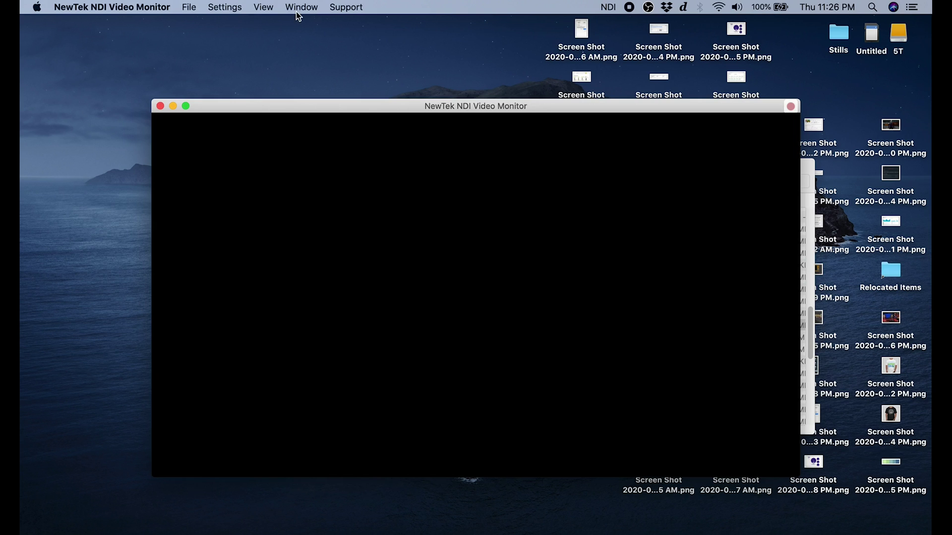
left_click(266, 9)
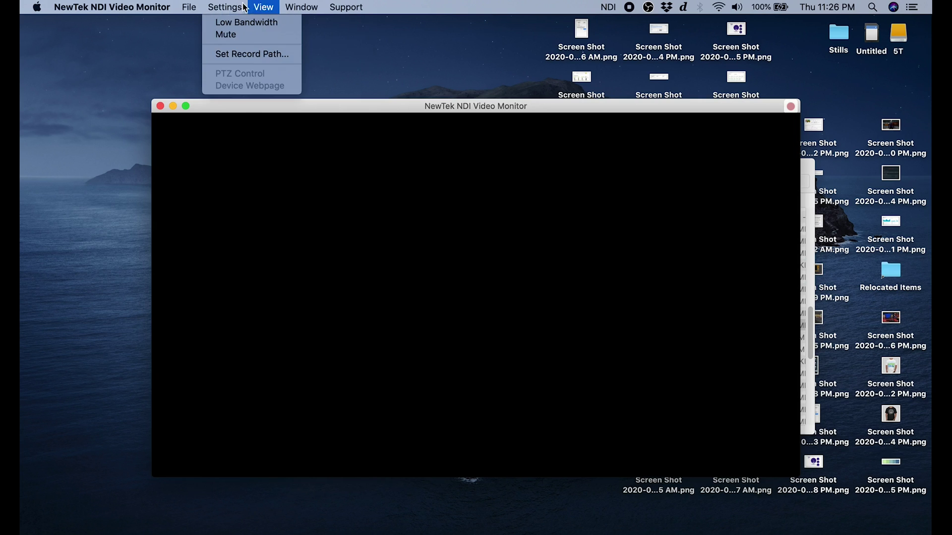
mouse_move(197, 8)
mouse_move(214, 24)
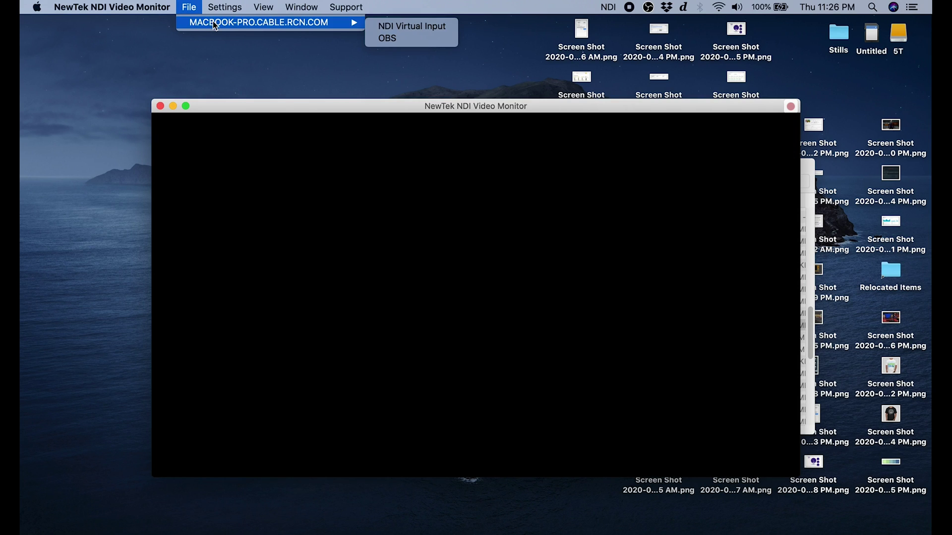
left_click(405, 26)
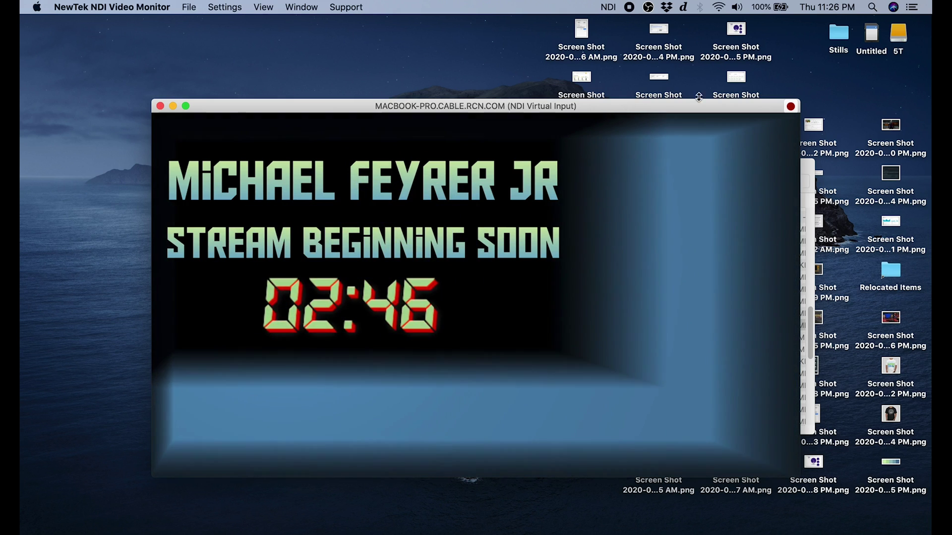
key("super+w")
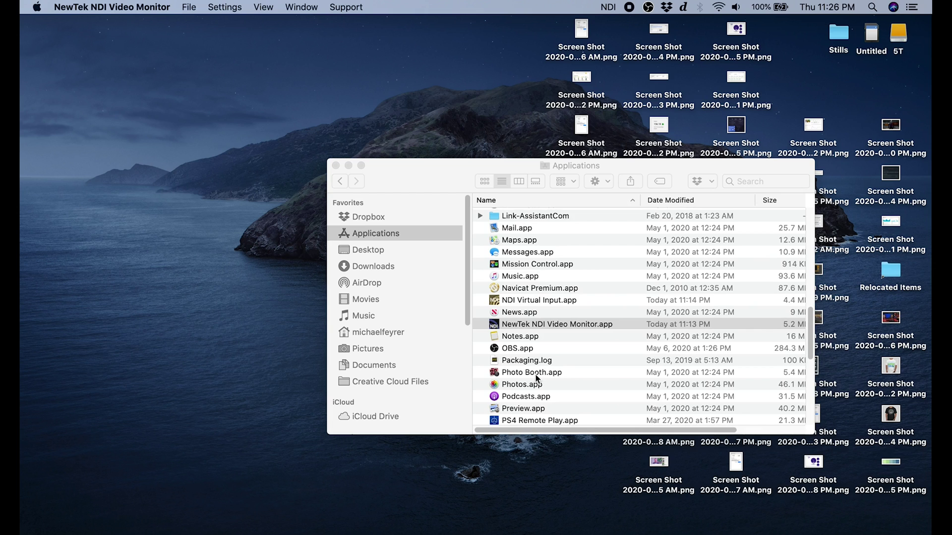
- Launch zoom.us from Applications and open Settings from the Home screen gear icon
scroll(533, 380, "down", 10)
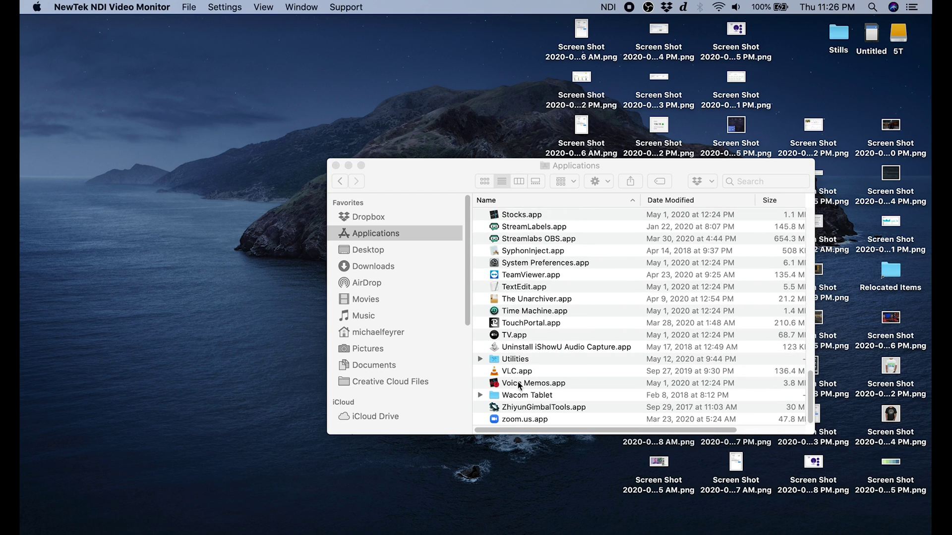
double_click(525, 419)
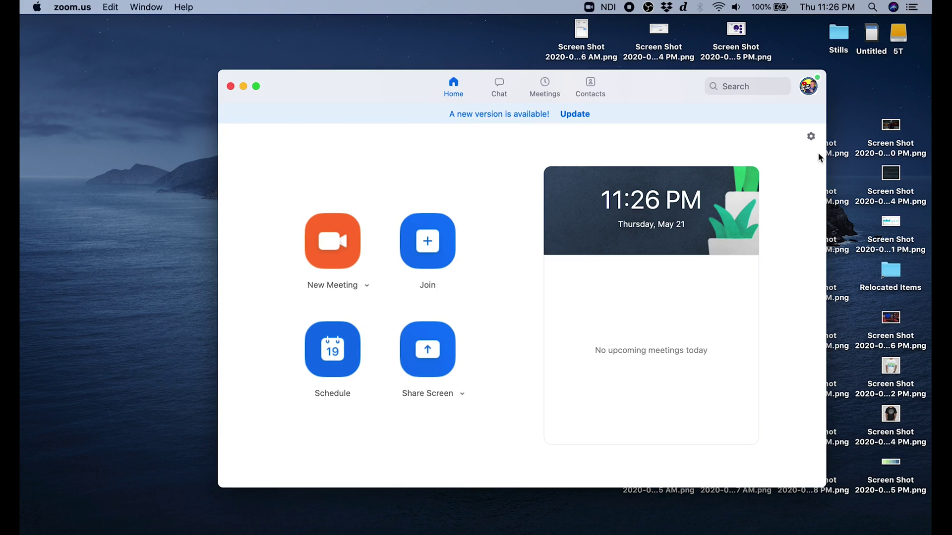
left_click(810, 137)
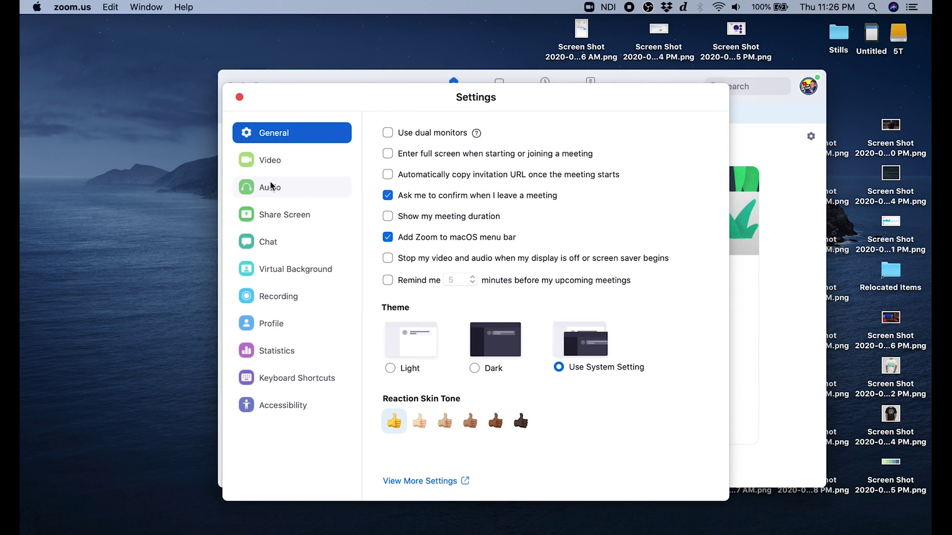
left_click(264, 163)
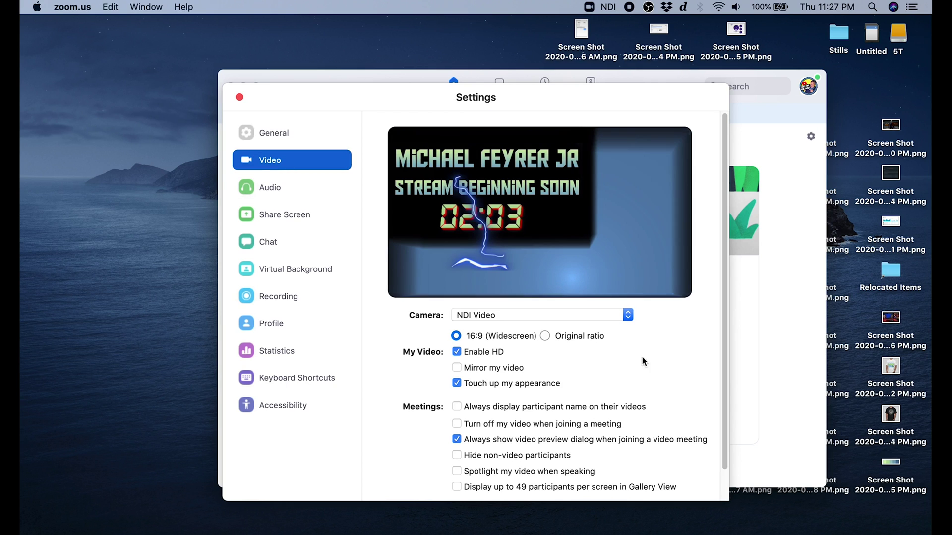
scroll(657, 385, "down", 2)
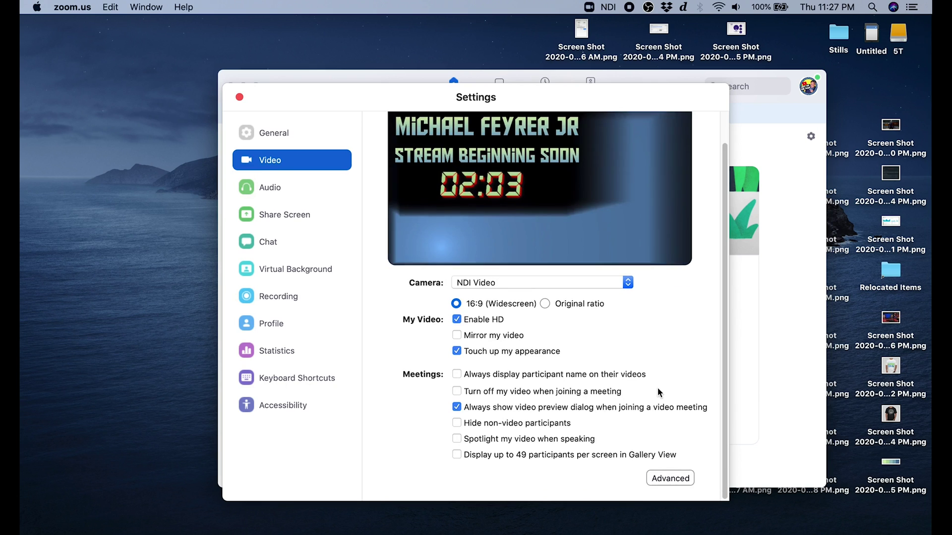
left_click(456, 335)
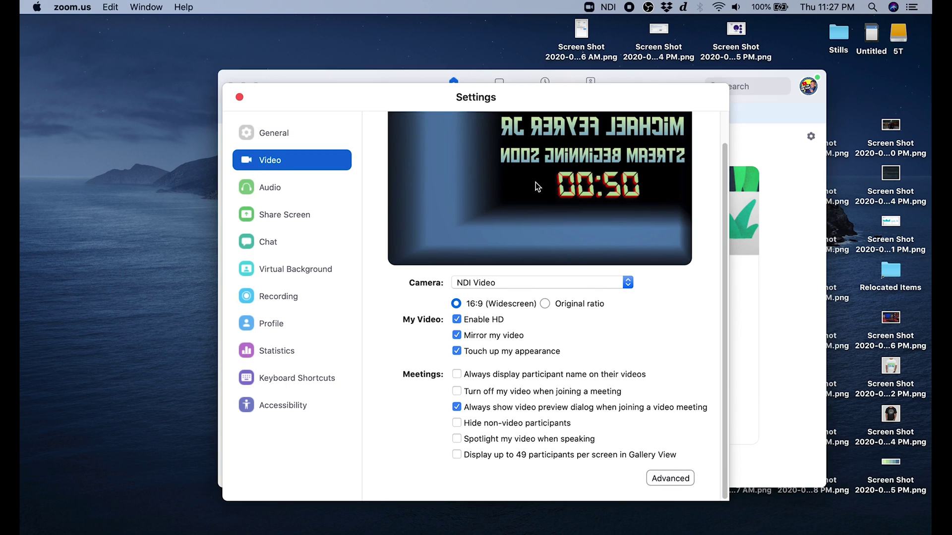
left_click(457, 336)
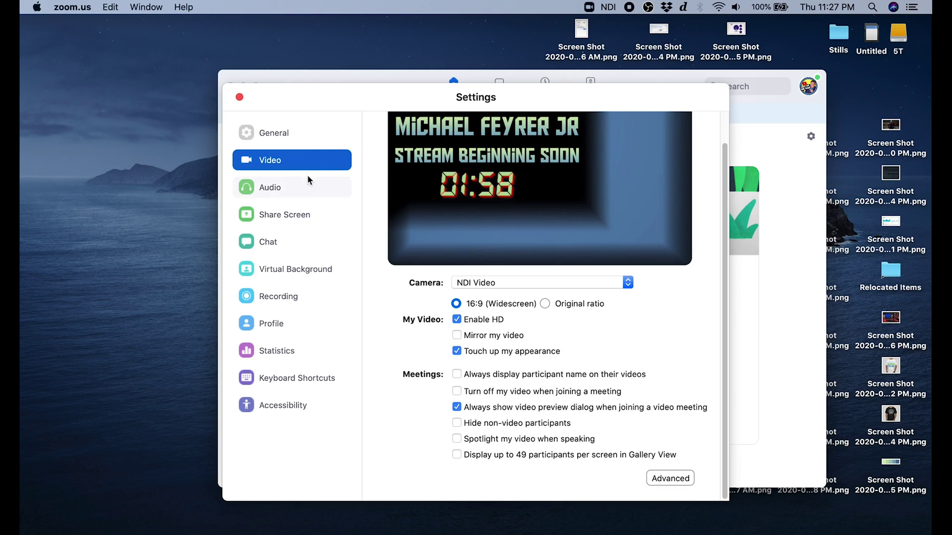
left_click(271, 192)
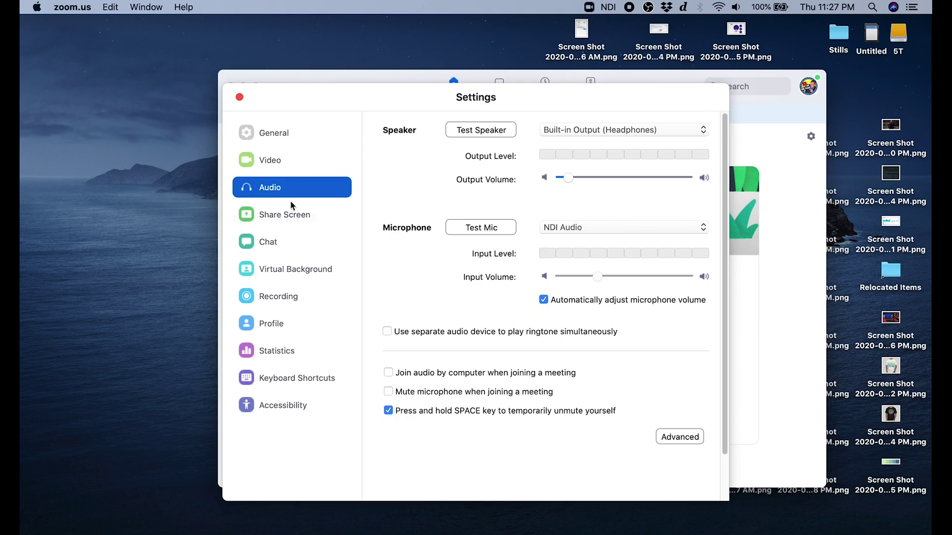
- Keep NDI Audio as the microphone, turn off automatic volume adjustment, and max the input volume
left_click(611, 228)
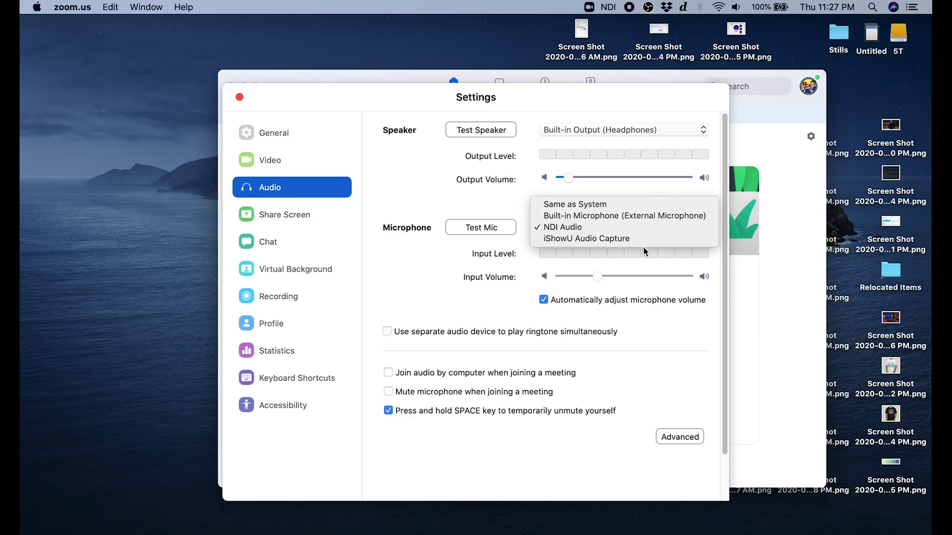
left_click(555, 227)
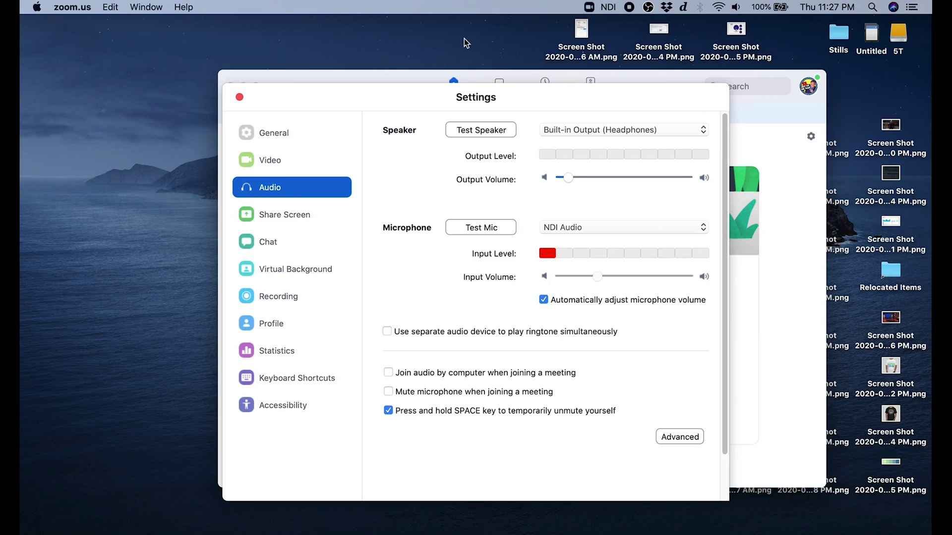
left_click_drag(452, 93, 585, 102)
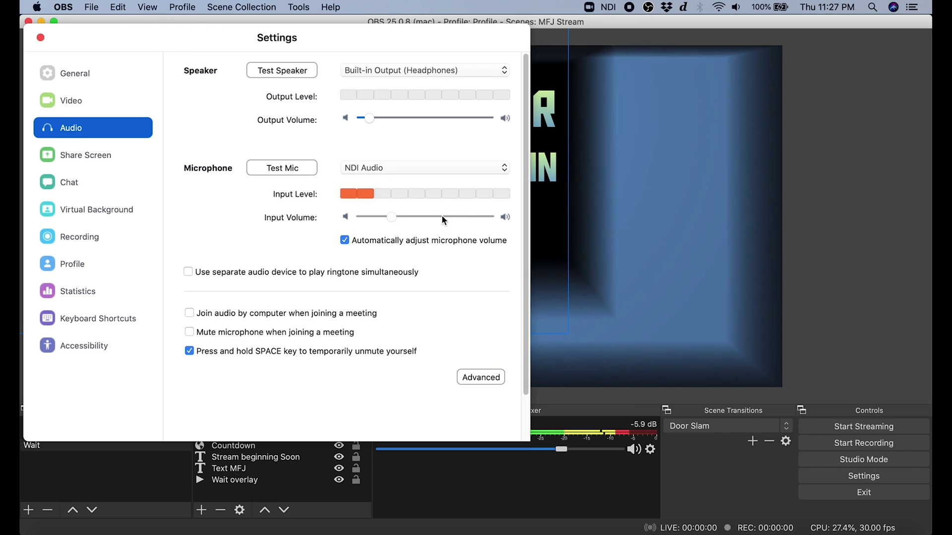
left_click(346, 239)
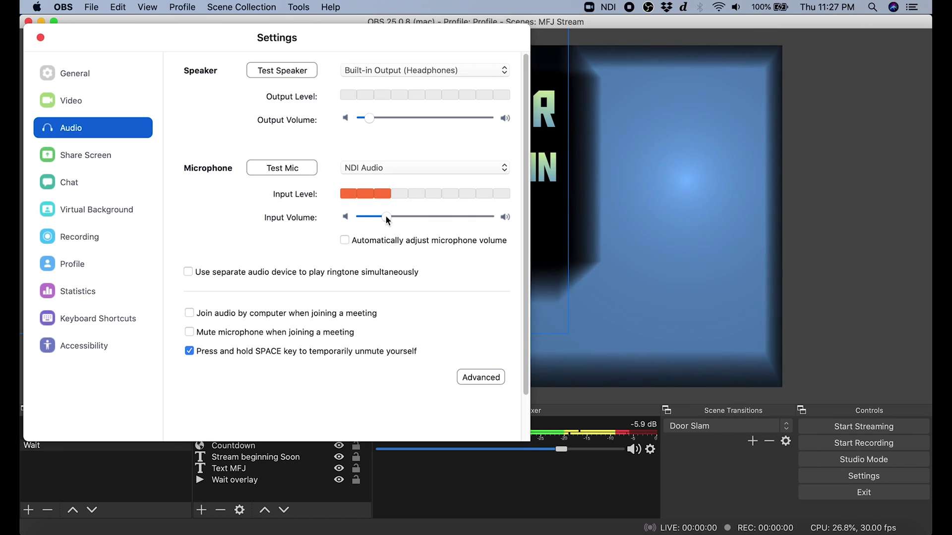
left_click_drag(387, 219, 489, 216)
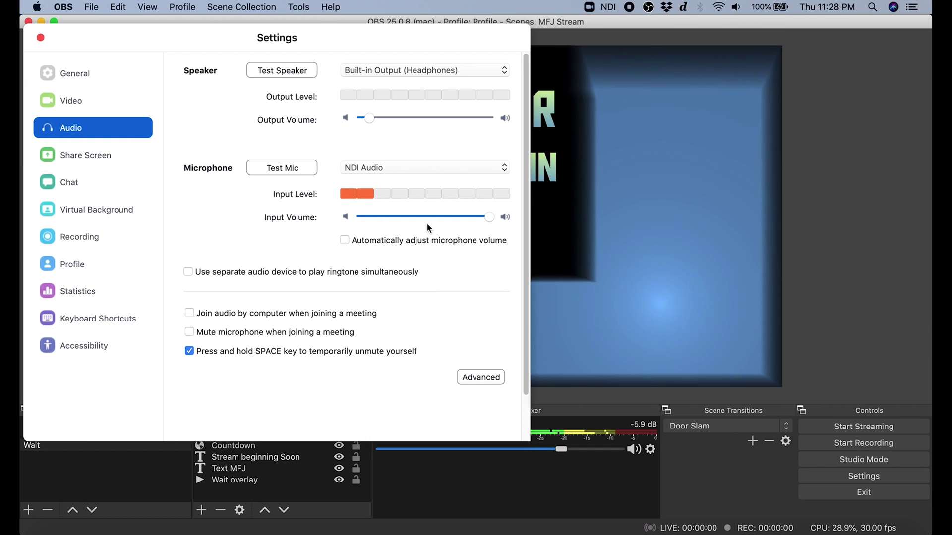
- Tune Zoom's speaker output volume, lower OBS background audio to about -12 dB, and close Settings
left_click_drag(369, 118, 396, 121)
left_click(399, 119)
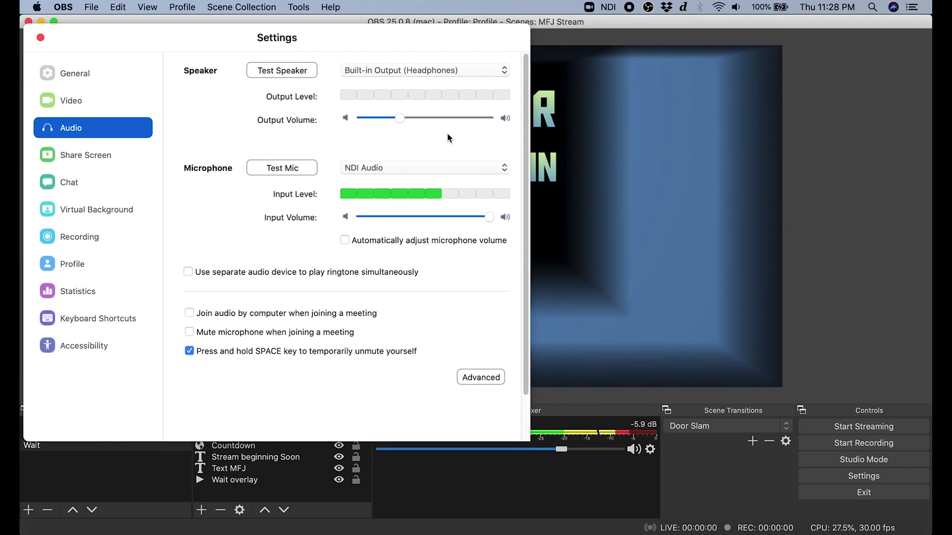
left_click_drag(397, 119, 393, 119)
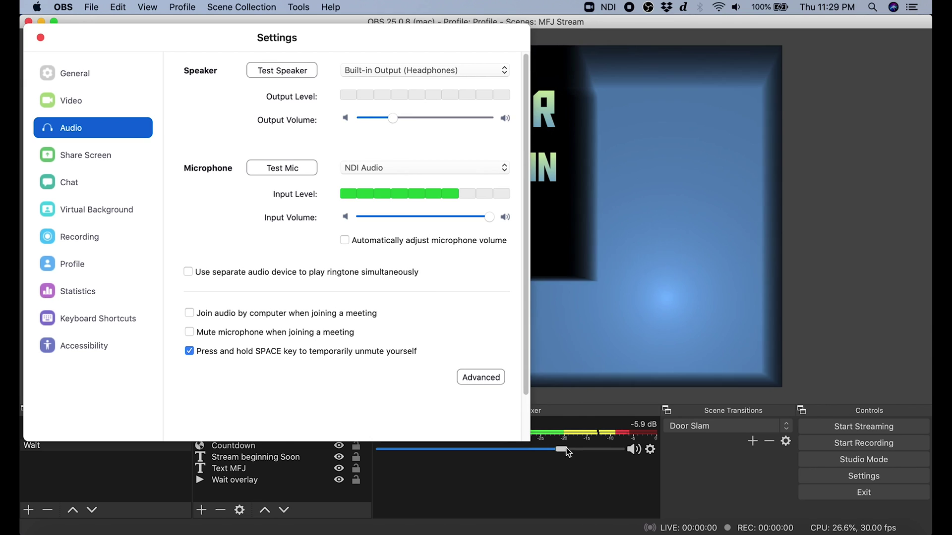
left_click_drag(566, 447, 554, 450)
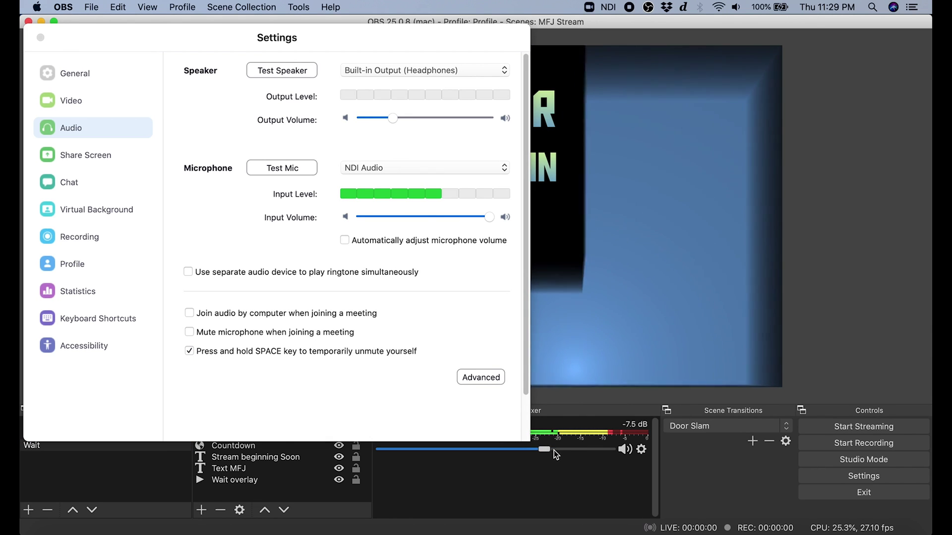
left_click_drag(525, 450, 515, 451)
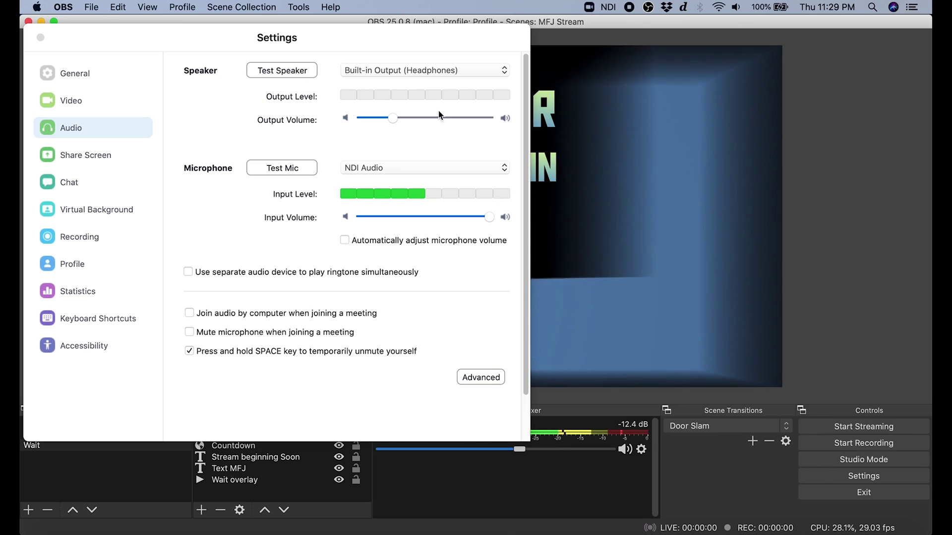
left_click_drag(393, 118, 409, 119)
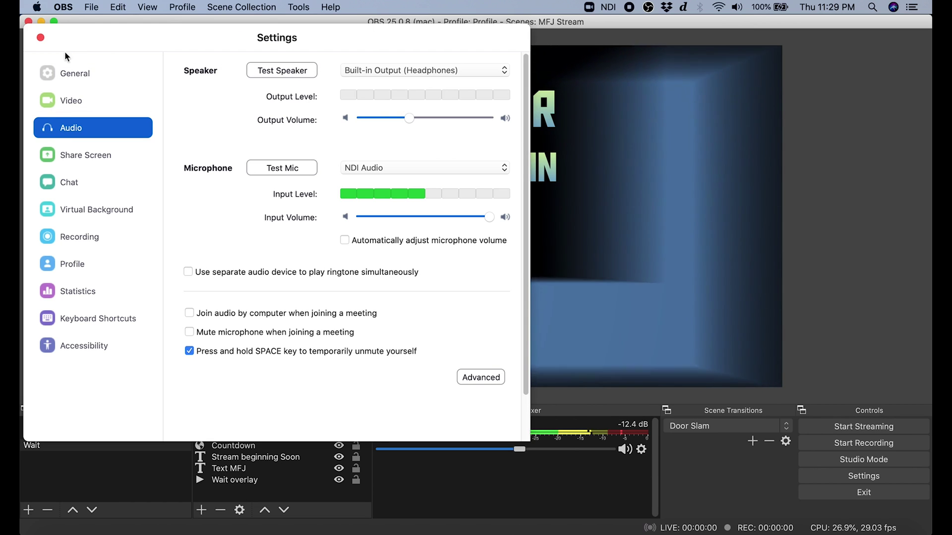
left_click(40, 37)
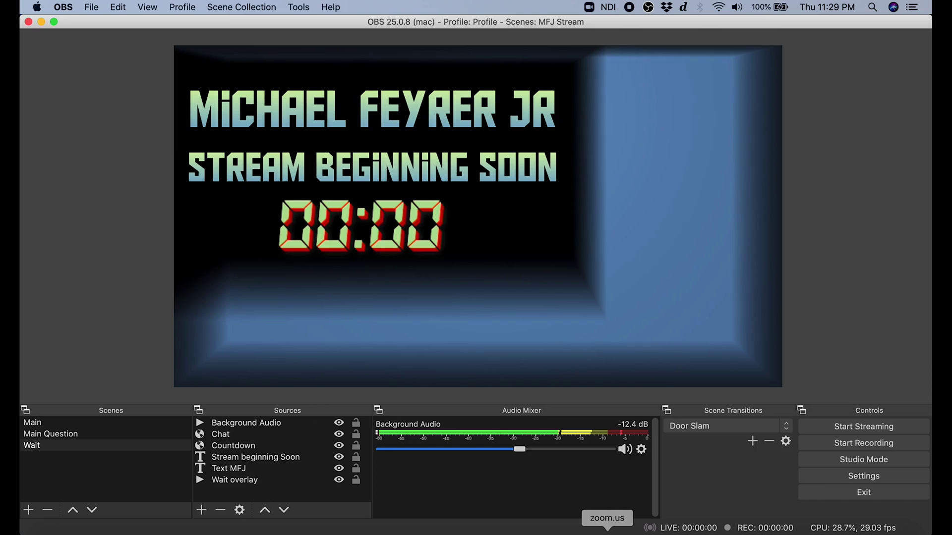
- Start a new Zoom meeting, run the speaker and microphone test, and maximise the meeting window
left_click(607, 533)
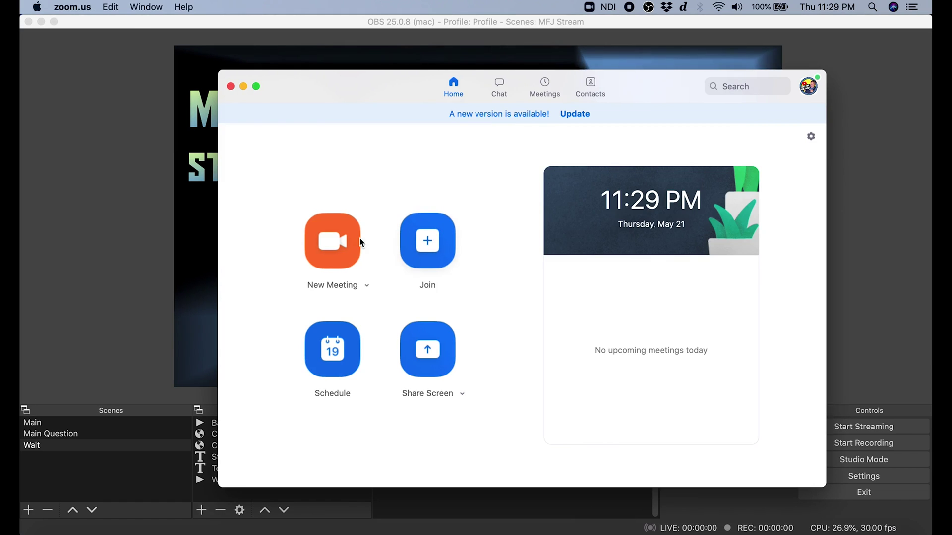
left_click(343, 252)
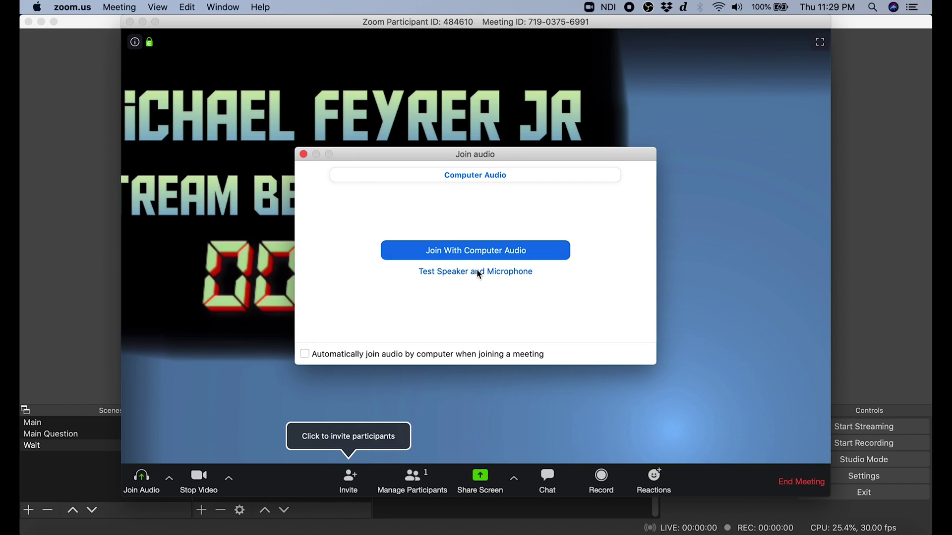
left_click(489, 276)
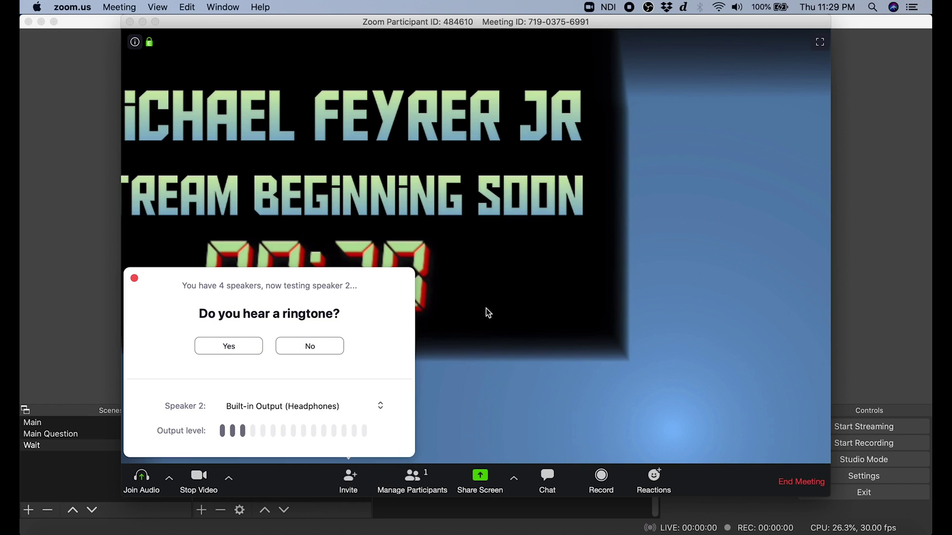
left_click(134, 279)
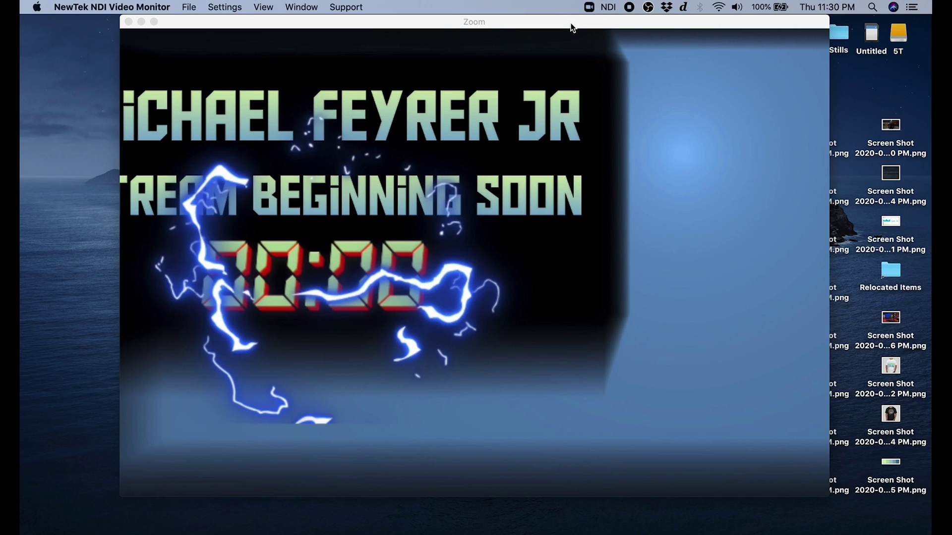
left_click(569, 25)
double_click(569, 25)
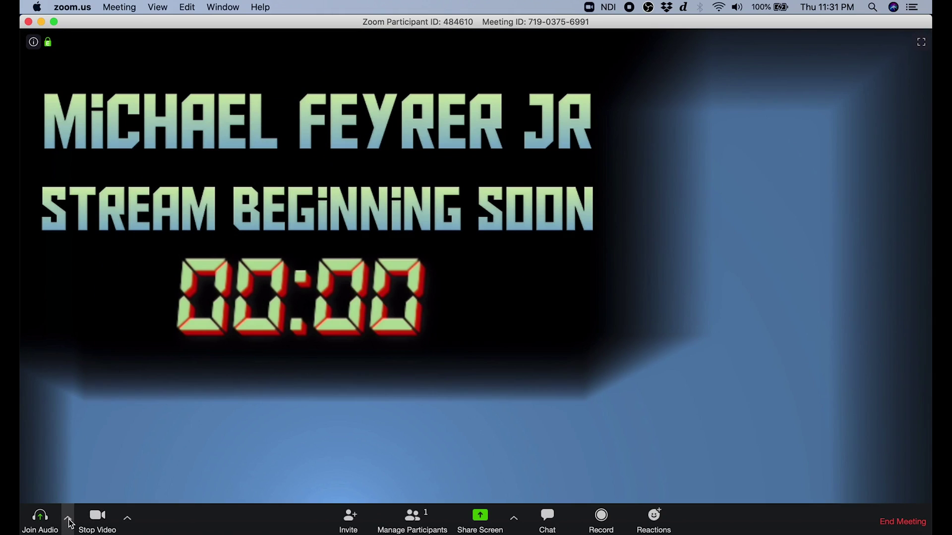
- Check the meeting's Audio Settings still use NDI Audio, then return to OBS
left_click(68, 520)
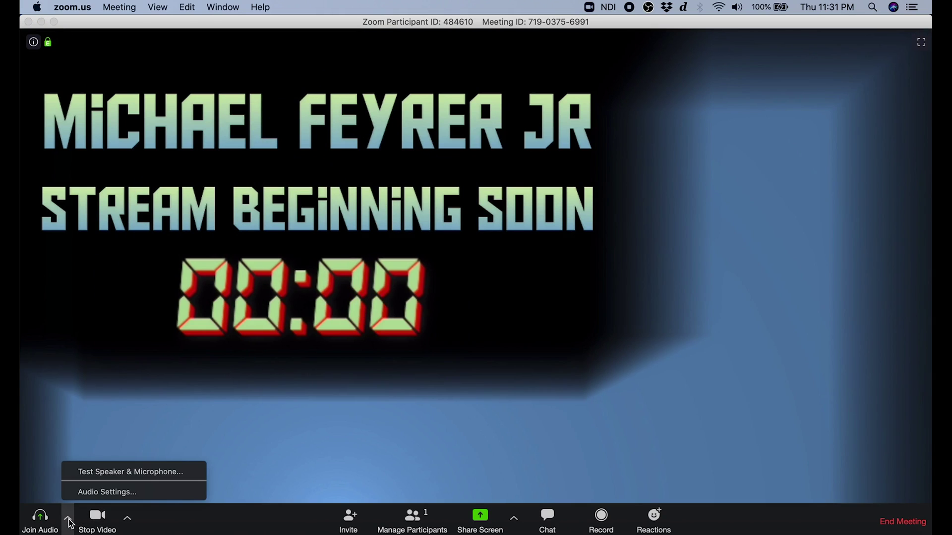
left_click(100, 492)
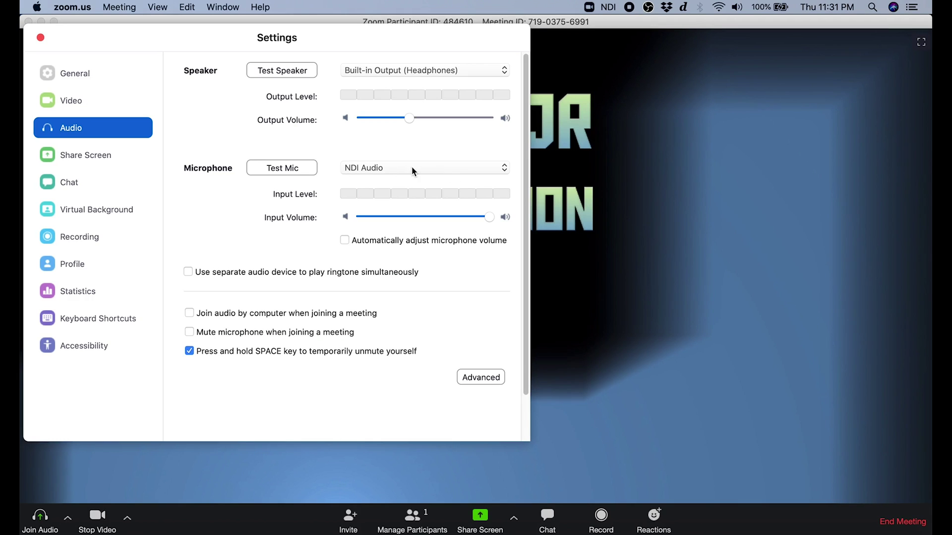
left_click(40, 37)
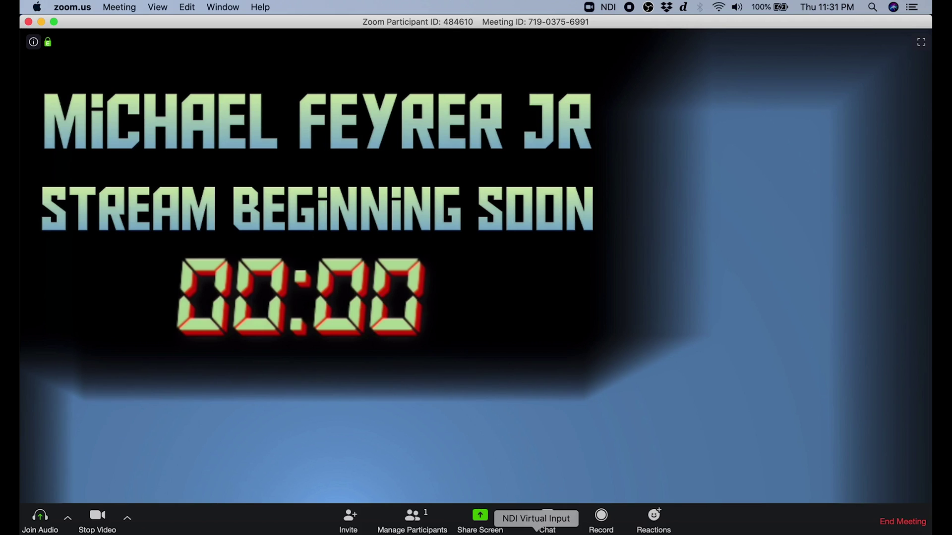
left_click(457, 530)
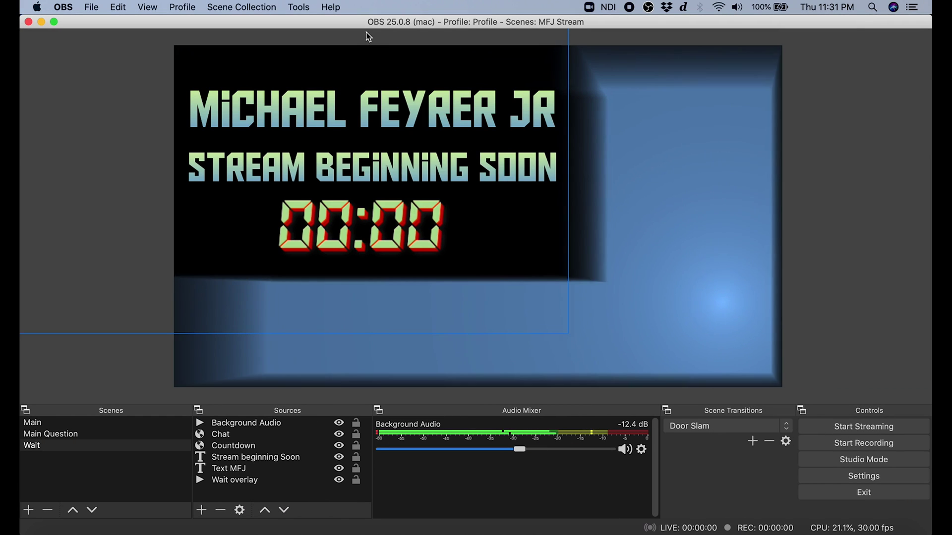
- Untick Main Output in OBS's NDI™ Output settings, leaving both NDI feeds off
left_click(298, 7)
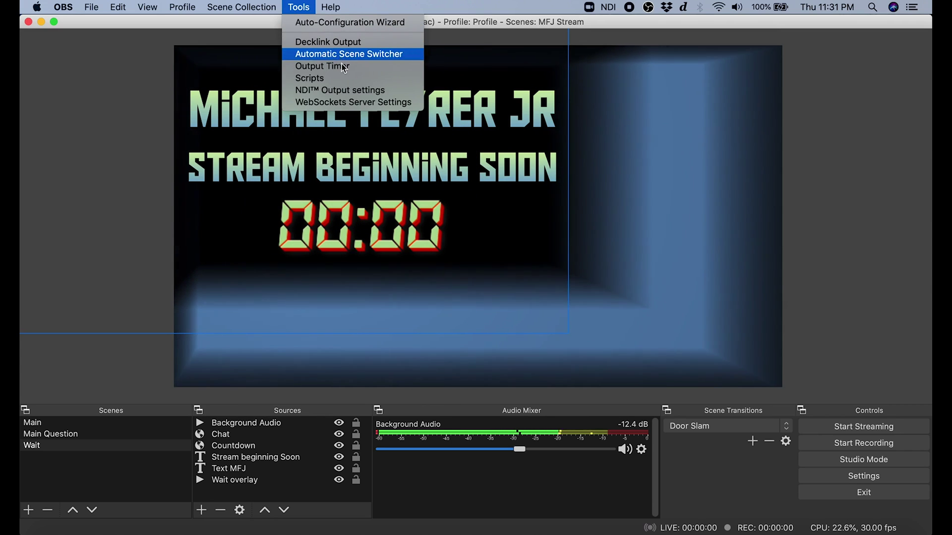
left_click(351, 91)
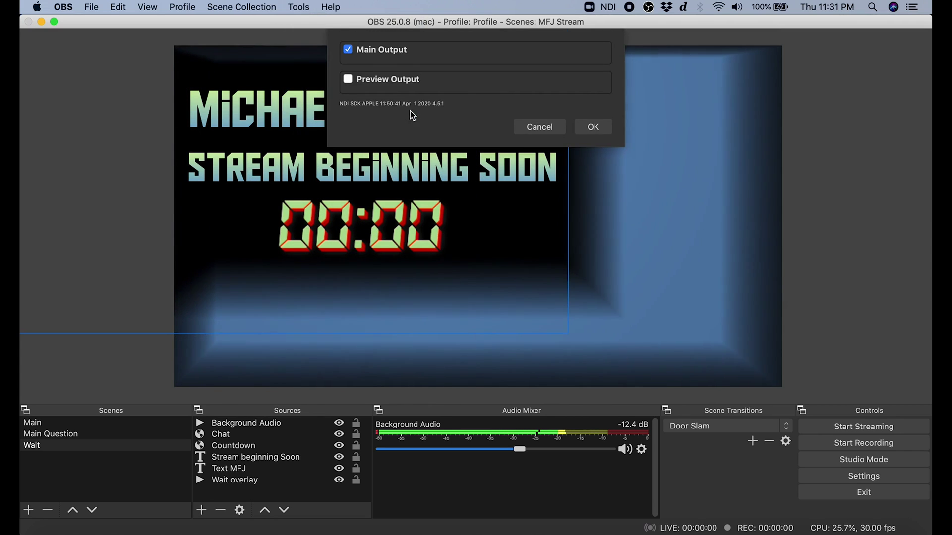
left_click(392, 51)
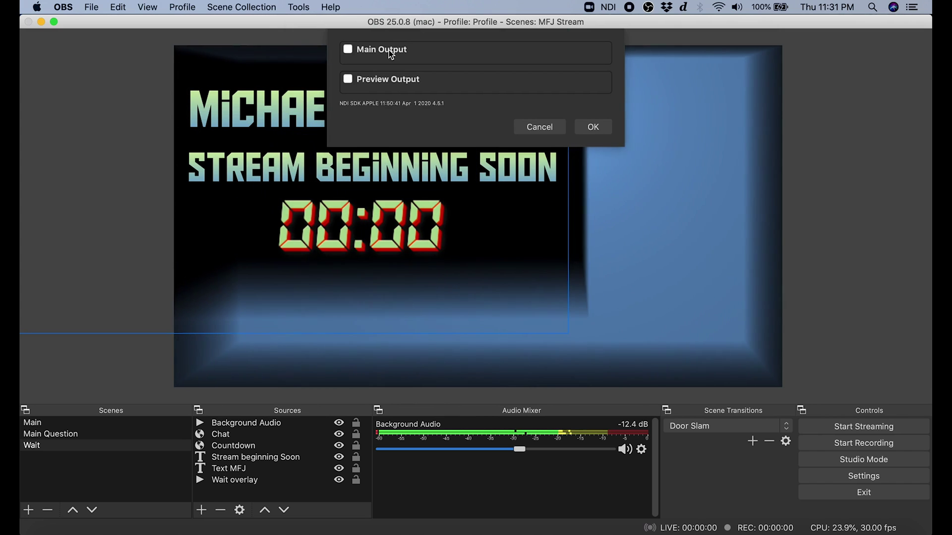